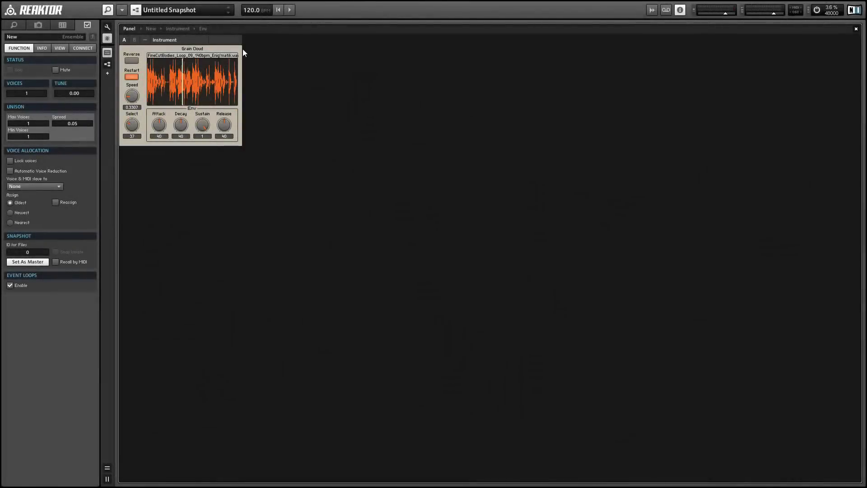
{"action": "key", "text": "ctrl+f"}
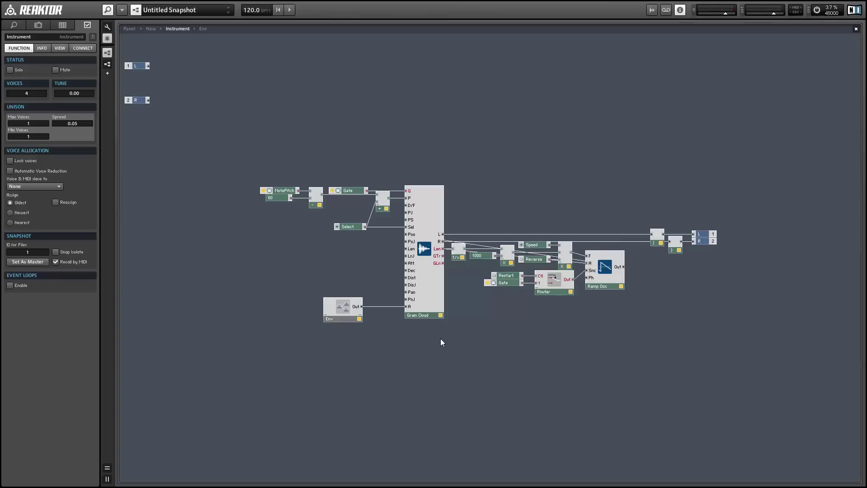
{"action": "left_click", "coordinate": [438, 295]}
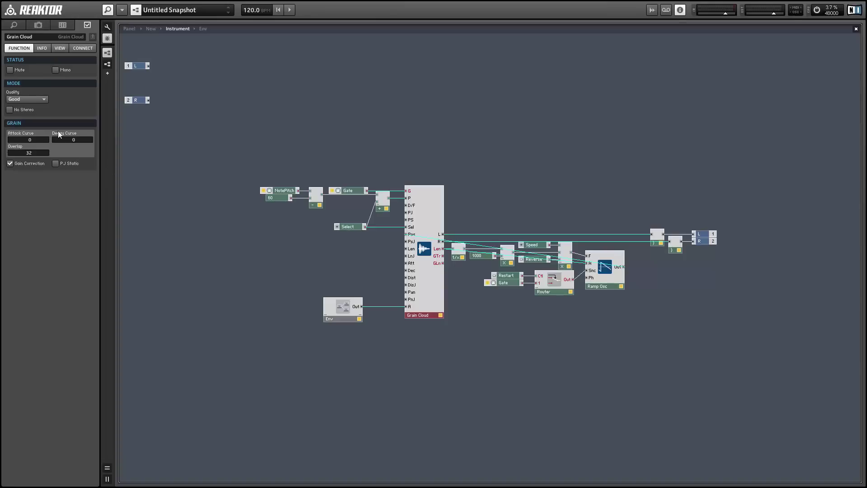
{"action": "left_click", "coordinate": [369, 249]}
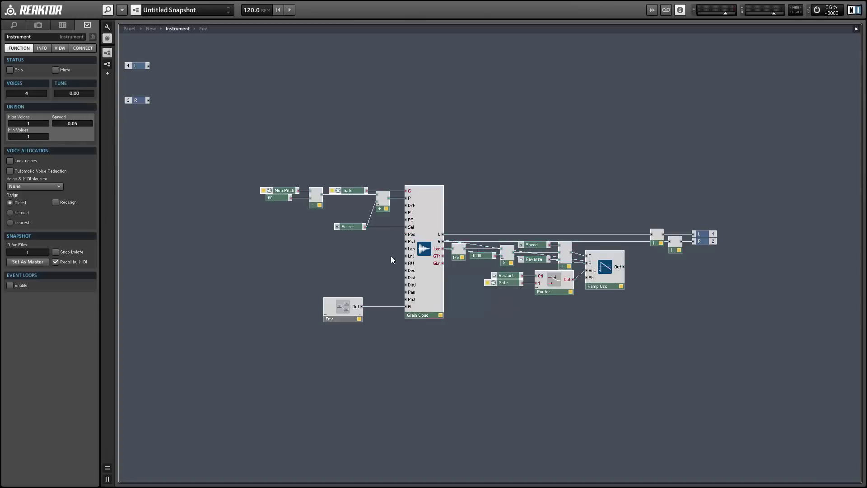
Create a GrainLen knob on the Len input with step size 5
{"action": "mouse_move", "coordinate": [412, 251]}
{"action": "mouse_move", "coordinate": [414, 280]}
{"action": "right_click", "coordinate": [408, 250]}
{"action": "left_click", "coordinate": [420, 255]}
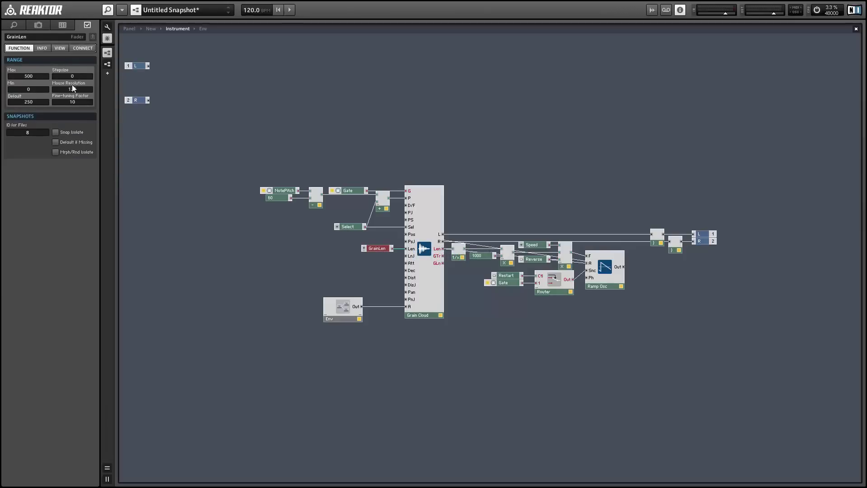
{"action": "type", "text": "5"}
{"action": "left_click", "coordinate": [60, 48]}
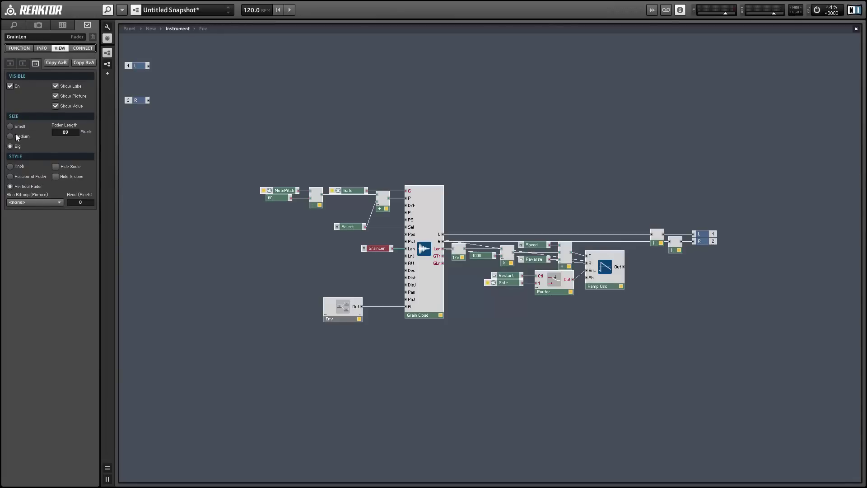
{"action": "left_click", "coordinate": [14, 167]}
{"action": "left_click_drag", "start_coordinate": [377, 247], "coordinate": [276, 247]}
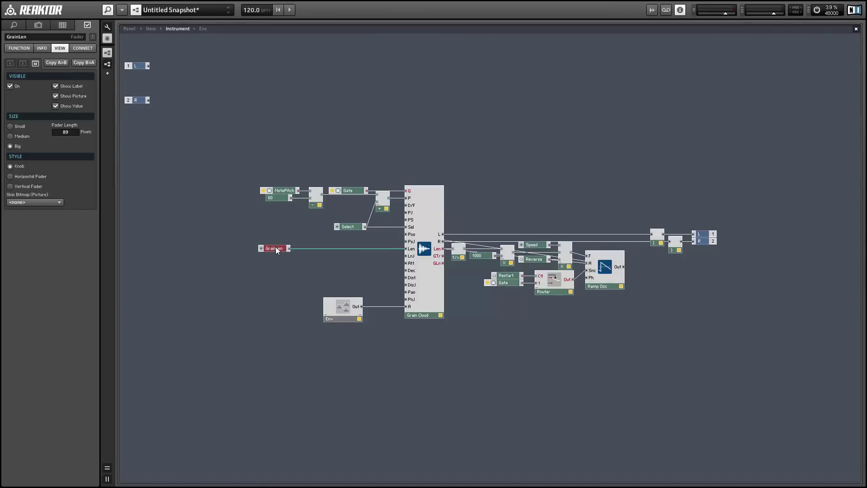
{"action": "left_click", "coordinate": [352, 280]}
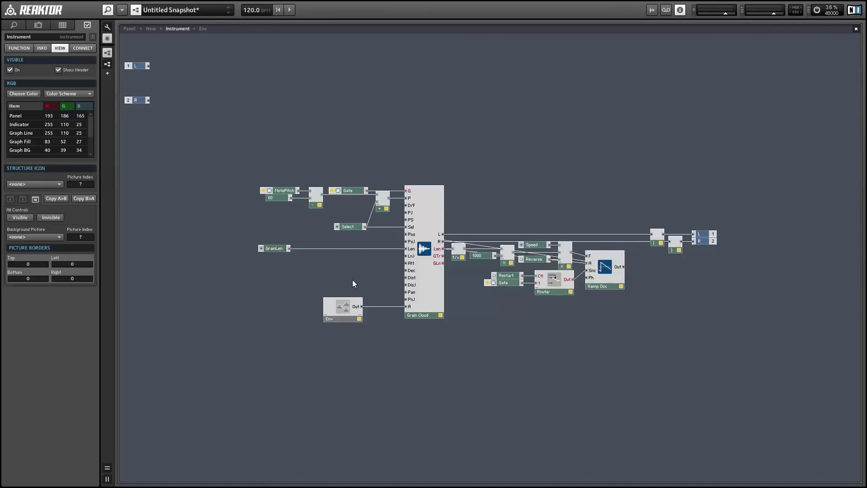
Add a Divide module whose divisor control has a maximum of 32
{"action": "right_click", "coordinate": [337, 253]}
{"action": "mouse_move", "coordinate": [346, 263]}
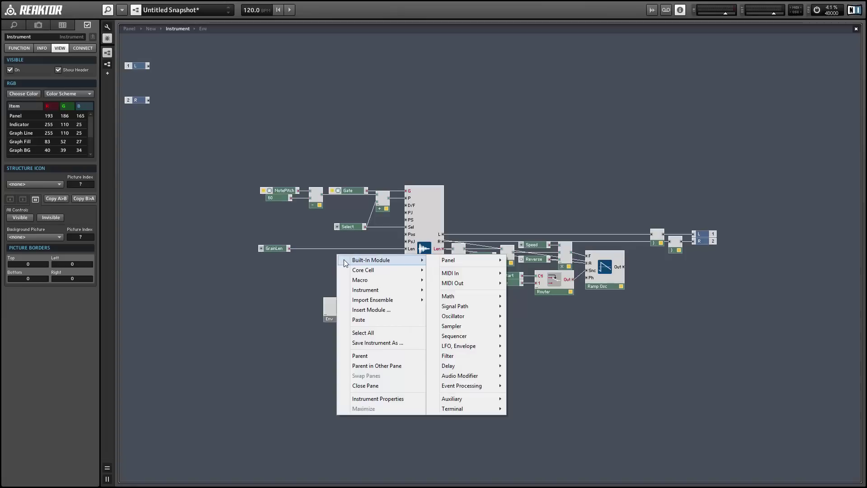
{"action": "mouse_move", "coordinate": [479, 293]}
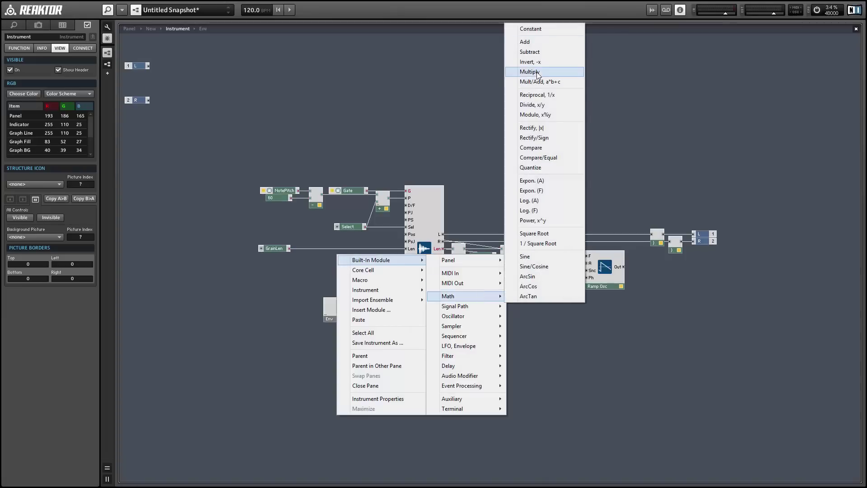
{"action": "left_click", "coordinate": [533, 105]}
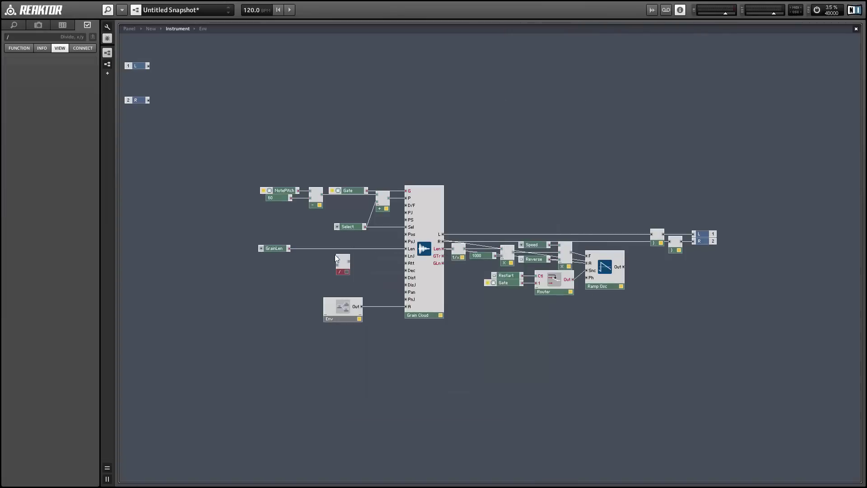
{"action": "right_click", "coordinate": [337, 265]}
{"action": "left_click", "coordinate": [357, 271]}
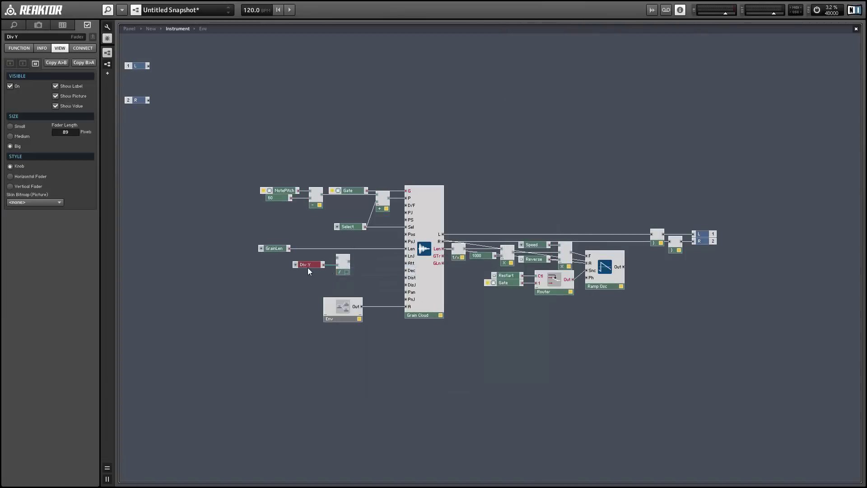
{"action": "left_click", "coordinate": [18, 48]}
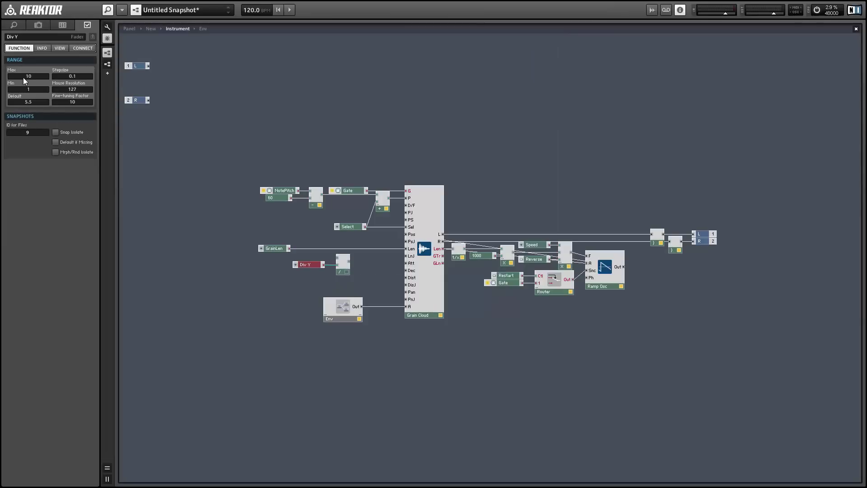
{"action": "type", "text": "32"}
{"action": "key", "text": "Return"}
{"action": "key", "text": "Return"}
{"action": "left_click", "coordinate": [326, 285]}
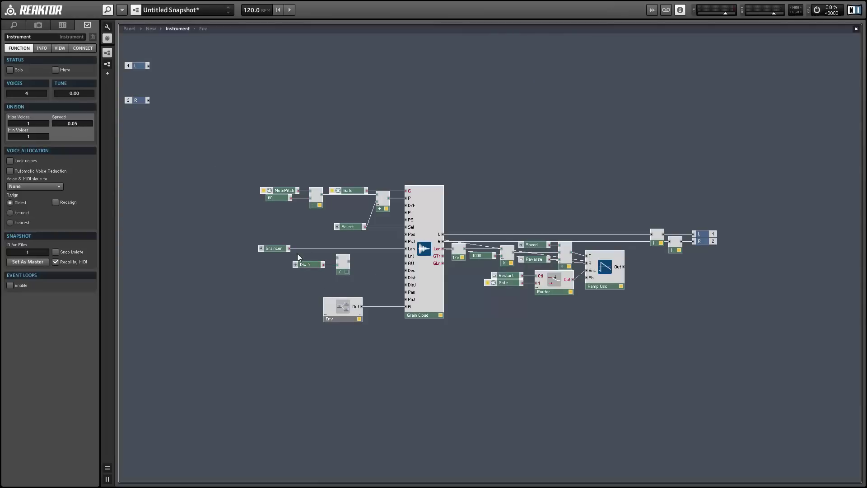
Wire GrainLen into the Divide module and rename the divisor control to Overlap
{"action": "left_click_drag", "start_coordinate": [288, 248], "coordinate": [407, 277]}
{"action": "left_click_drag", "start_coordinate": [350, 272], "coordinate": [316, 289]}
{"action": "left_click", "coordinate": [292, 286]}
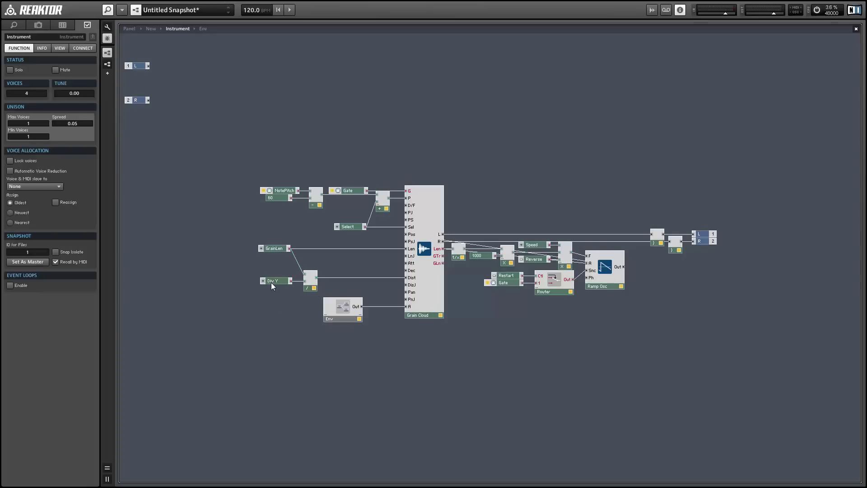
{"action": "left_click", "coordinate": [272, 281]}
{"action": "double_click", "coordinate": [26, 37]}
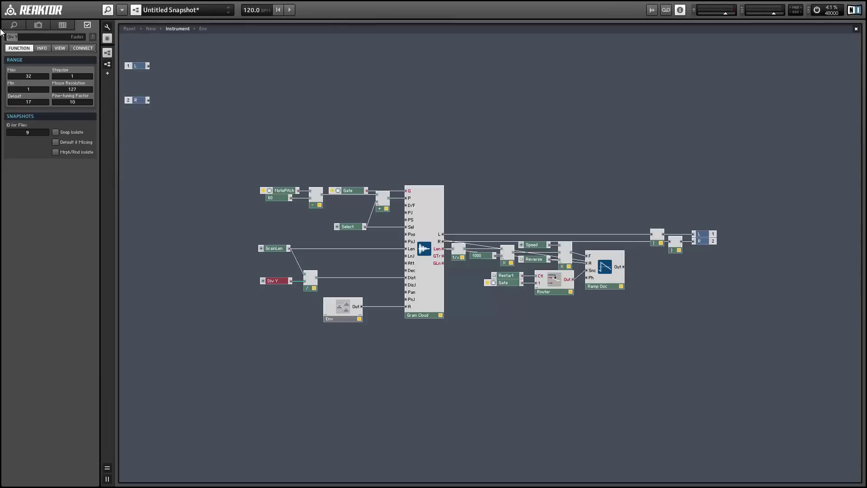
{"action": "type", "text": "Overlap"}
{"action": "key", "text": "Return"}
Place the Overlap and GrainLen knobs to the right of the waveform on the panel
{"action": "left_click", "coordinate": [203, 120]}
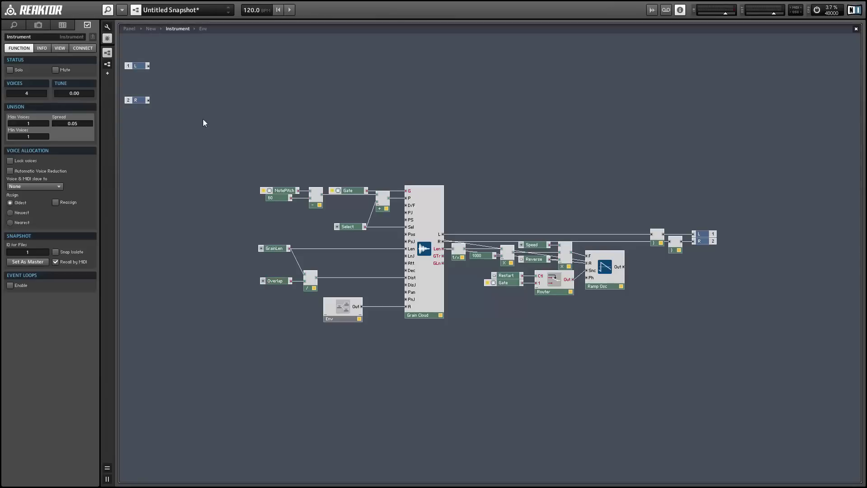
{"action": "left_click", "coordinate": [130, 28]}
{"action": "left_click_drag", "start_coordinate": [130, 64], "coordinate": [291, 100]}
{"action": "left_click", "coordinate": [132, 59]}
{"action": "left_click_drag", "start_coordinate": [188, 76], "coordinate": [284, 93]}
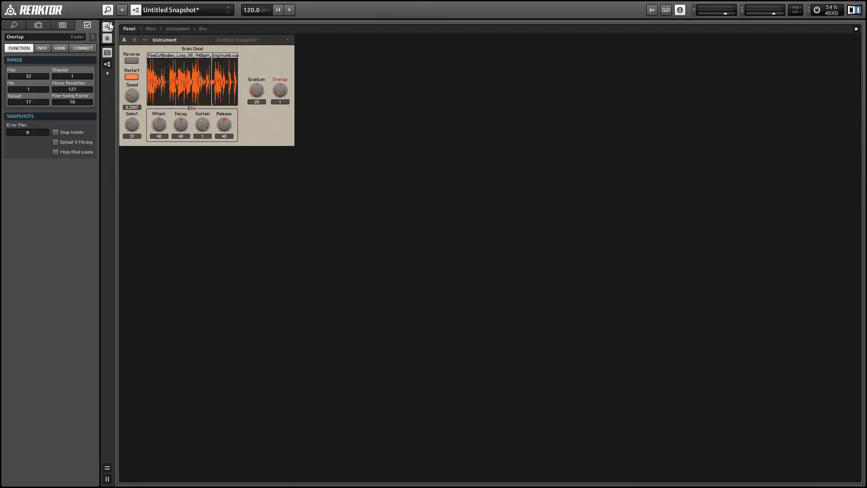
Set Speed to 1 with a 0.02 step size and GrainLen to 75, then return to the structure
{"action": "scroll", "coordinate": [285, 94], "scroll_direction": "up", "scroll_amount": 4}
{"action": "left_click_drag", "start_coordinate": [134, 102], "coordinate": [129, 79]}
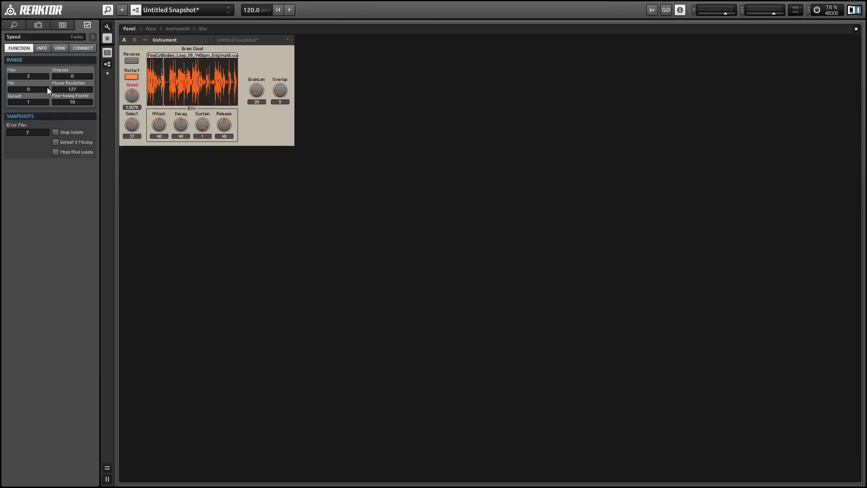
{"action": "double_click", "coordinate": [77, 74]}
{"action": "type", "text": "0.02"}
{"action": "key", "text": "Return"}
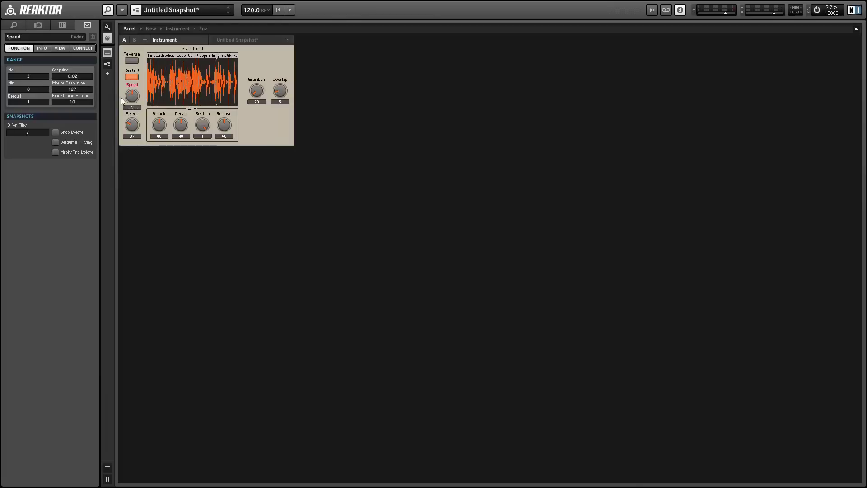
{"action": "left_click", "coordinate": [261, 132]}
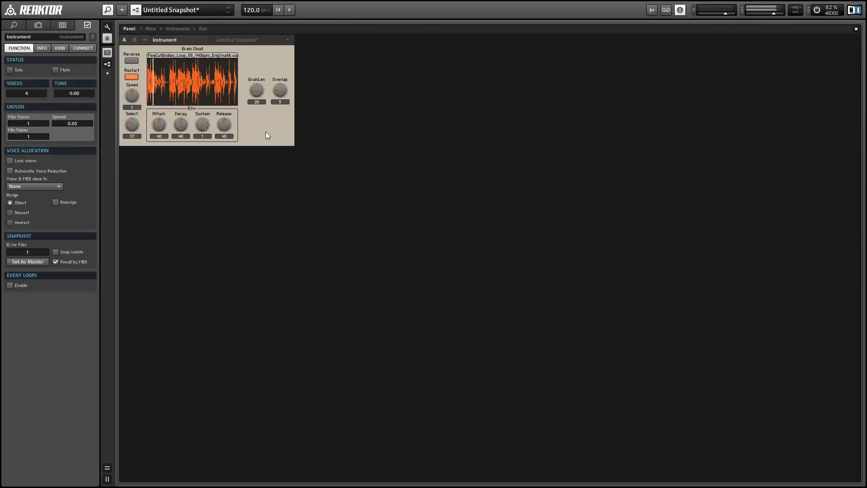
{"action": "left_click_drag", "start_coordinate": [262, 98], "coordinate": [251, 85]}
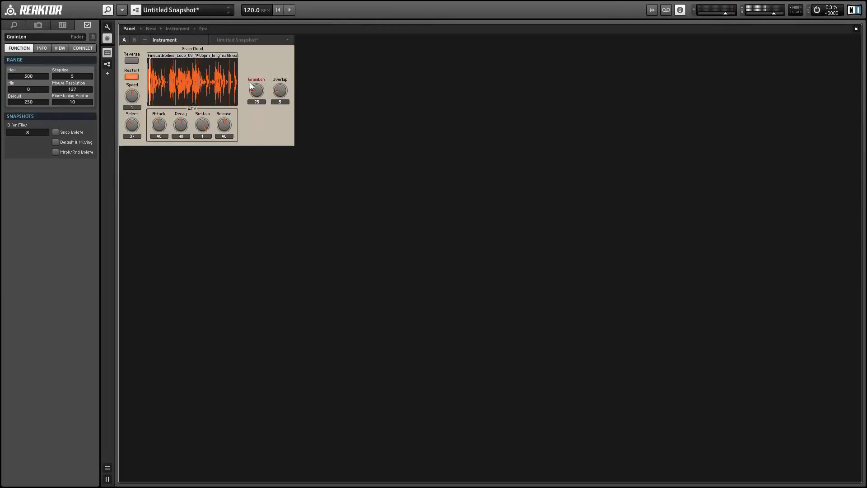
{"action": "left_click", "coordinate": [276, 117]}
{"action": "key", "text": "ctrl+Tab"}
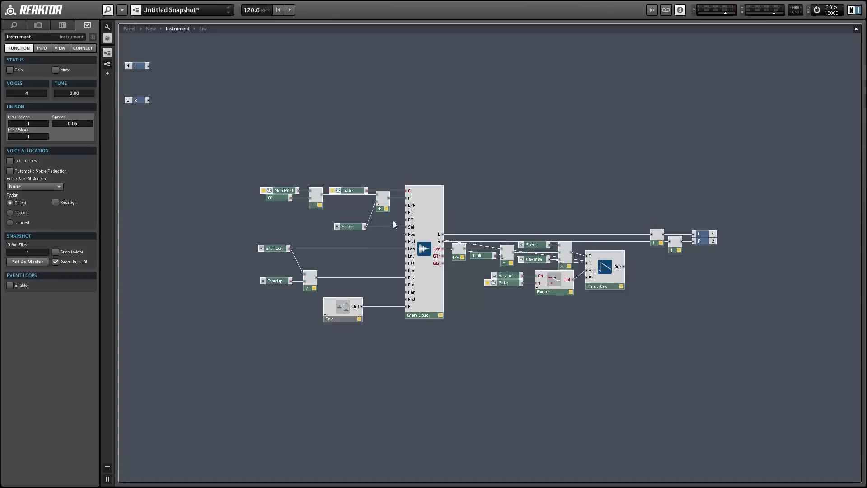
Create PitchJitter and PanJitter controls wired to Grain Cloud's PJ and PnJ inputs
{"action": "right_click", "coordinate": [408, 215]}
{"action": "left_click", "coordinate": [435, 219]}
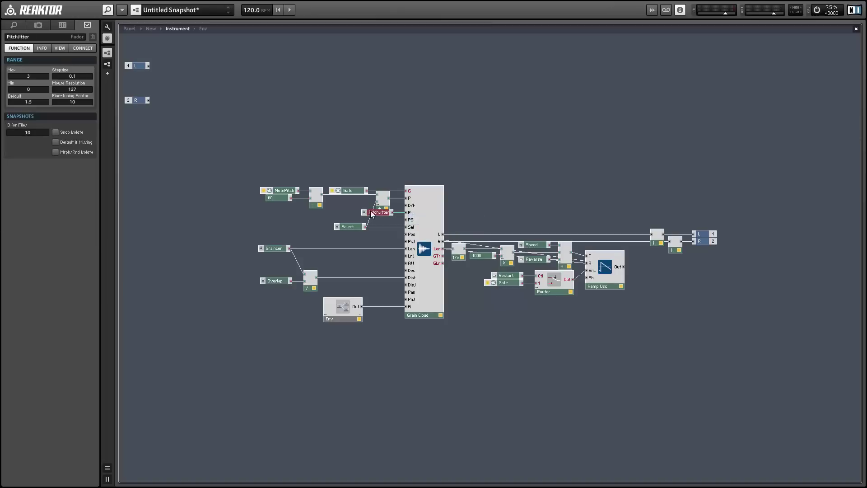
{"action": "left_click_drag", "start_coordinate": [345, 211], "coordinate": [344, 211]}
{"action": "right_click", "coordinate": [407, 300]}
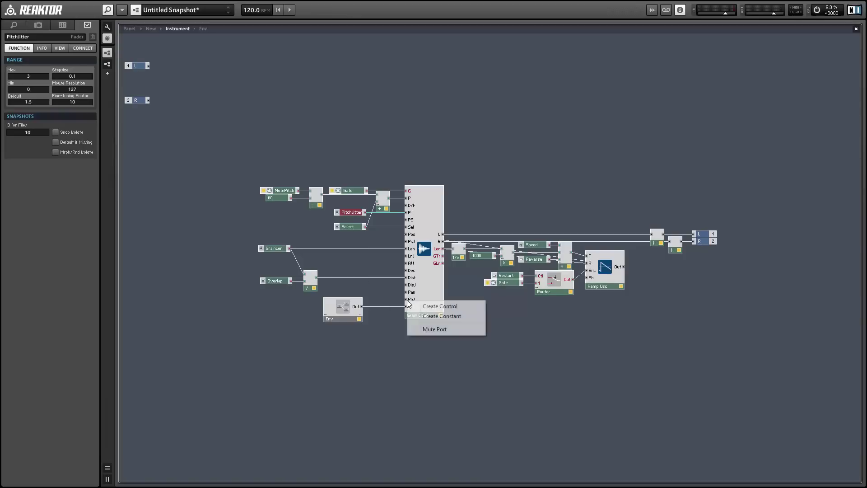
{"action": "left_click", "coordinate": [411, 304]}
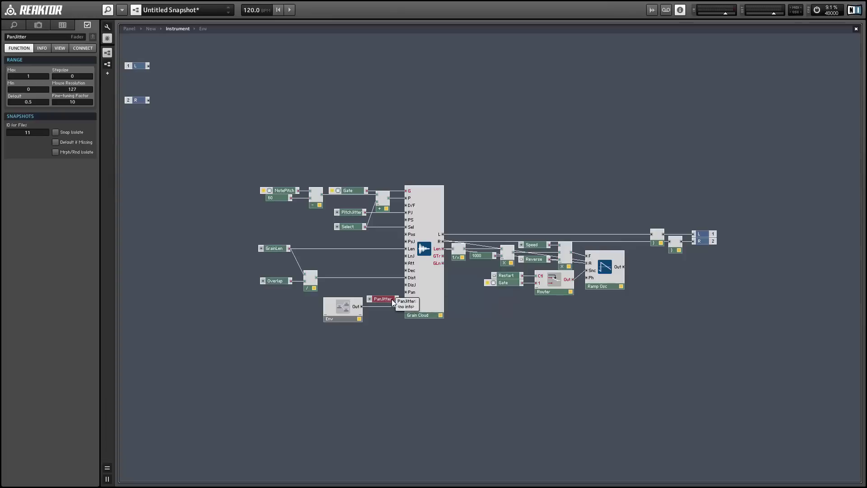
{"action": "left_click_drag", "start_coordinate": [391, 299], "coordinate": [411, 302]}
{"action": "left_click", "coordinate": [384, 286]}
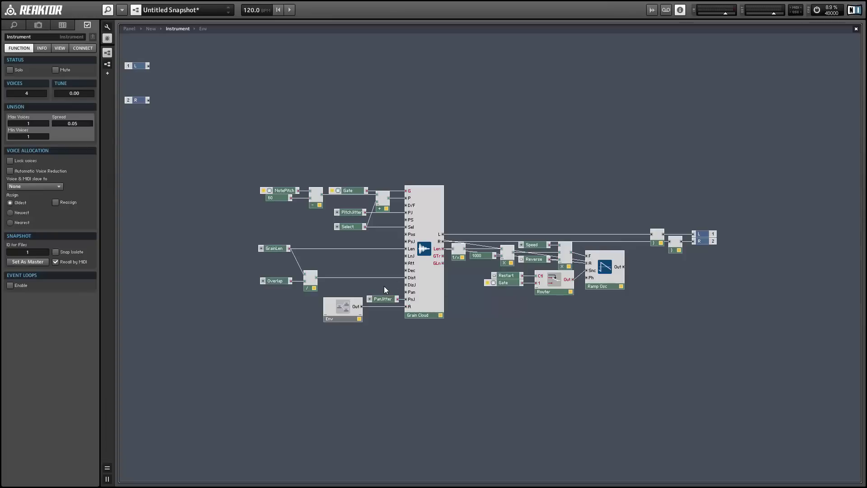
{"action": "mouse_move", "coordinate": [384, 251]}
Place the PanJitter and PitchJitter knobs side by side at the panel's lower right
{"action": "left_click", "coordinate": [129, 28]}
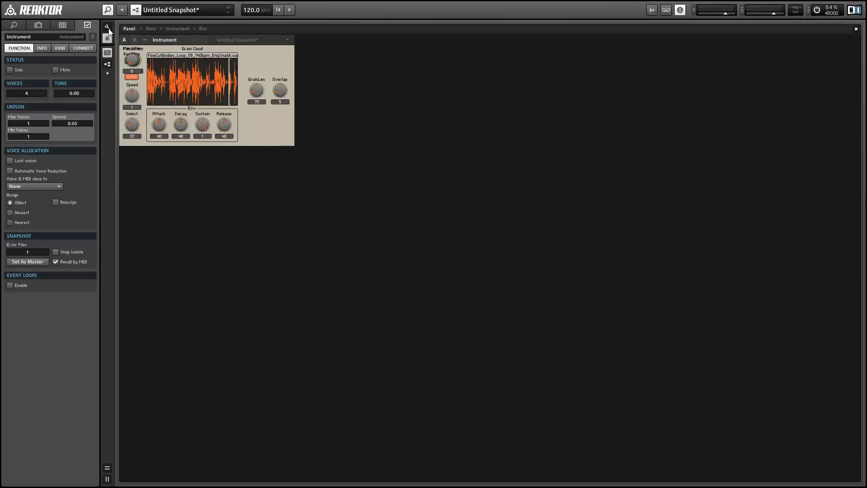
{"action": "left_click_drag", "start_coordinate": [135, 67], "coordinate": [313, 137]}
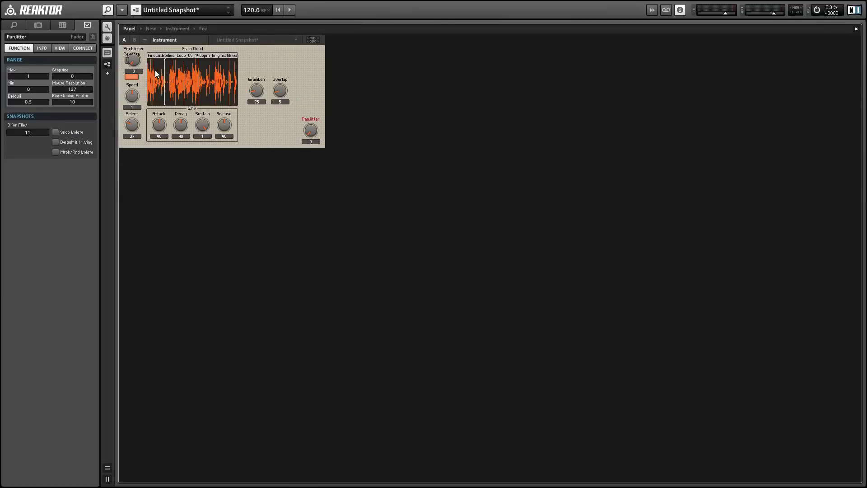
{"action": "left_click_drag", "start_coordinate": [136, 70], "coordinate": [290, 141]}
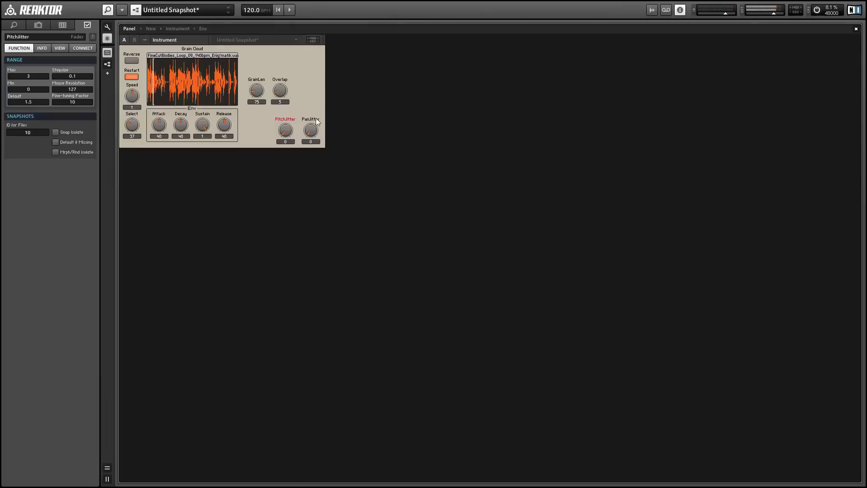
Set PitchJitter to 0.7, GrainLen to 200 and PanJitter to 1, then show the structure
{"action": "left_click", "coordinate": [257, 93]}
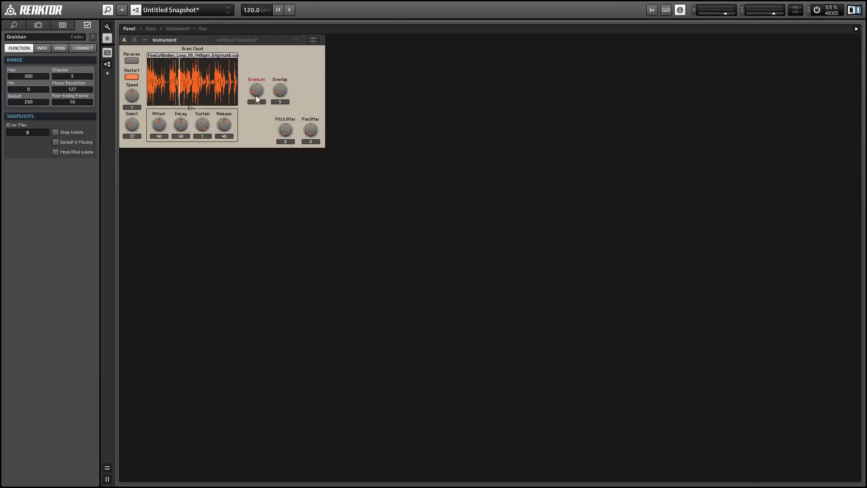
{"action": "left_click", "coordinate": [288, 135]}
{"action": "left_click_drag", "start_coordinate": [287, 133], "coordinate": [280, 43]}
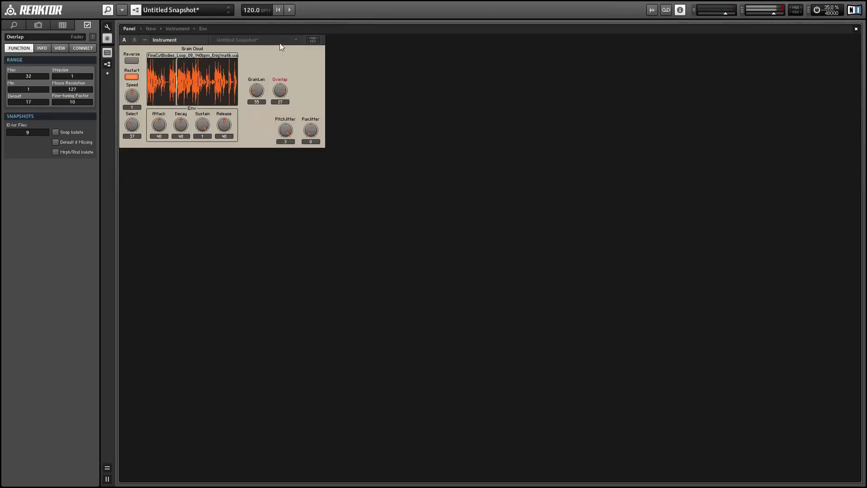
{"action": "left_click_drag", "start_coordinate": [256, 93], "coordinate": [255, 76]}
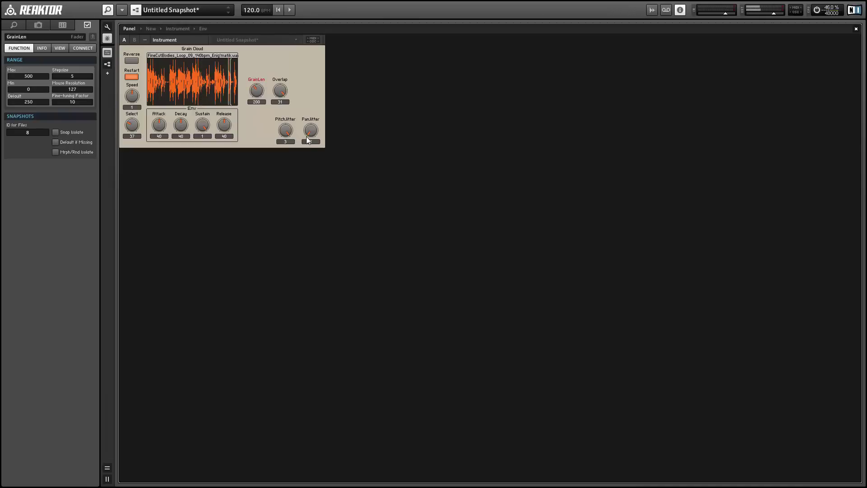
{"action": "left_click_drag", "start_coordinate": [313, 141], "coordinate": [286, 65]}
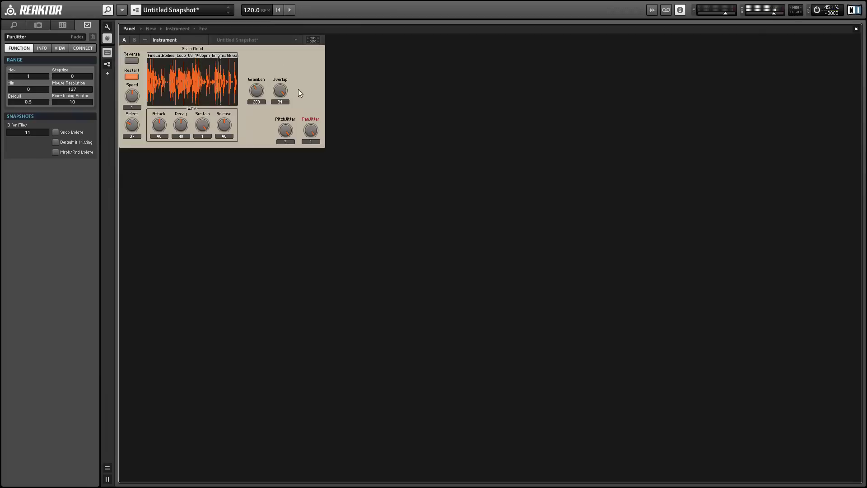
{"action": "left_click", "coordinate": [313, 107]}
{"action": "key", "text": "F6"}
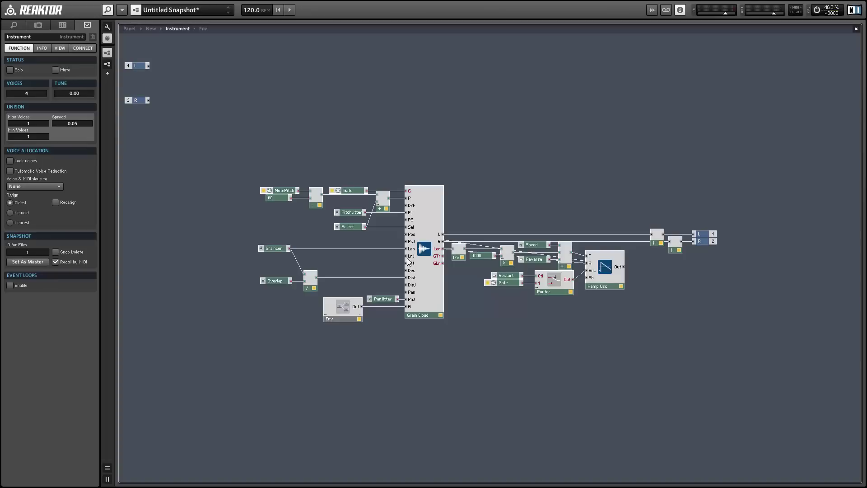
Insert a Multiply module and feed GrainLen into it
{"action": "mouse_move", "coordinate": [409, 259]}
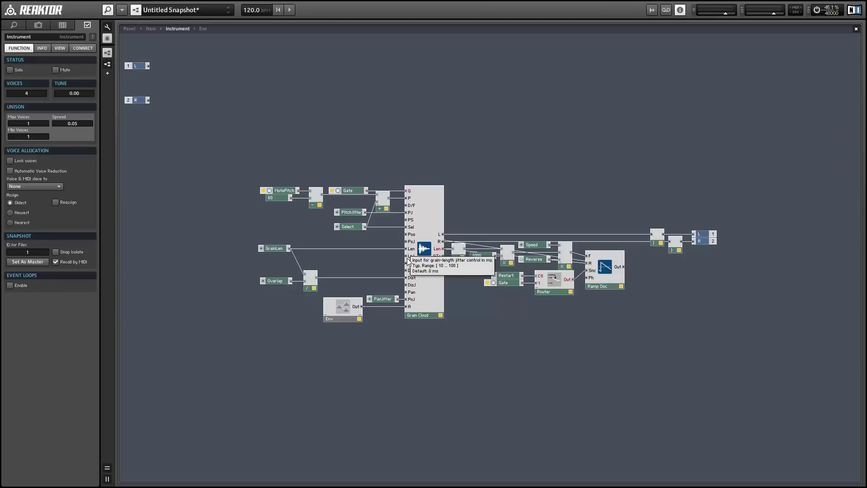
{"action": "left_click", "coordinate": [275, 247]}
{"action": "right_click", "coordinate": [269, 112]}
{"action": "mouse_move", "coordinate": [285, 118]}
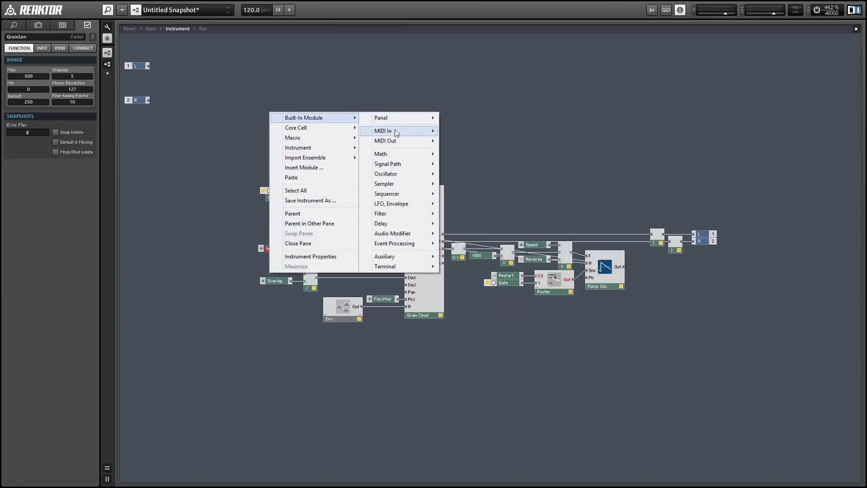
{"action": "mouse_move", "coordinate": [398, 154]}
{"action": "left_click", "coordinate": [496, 190]}
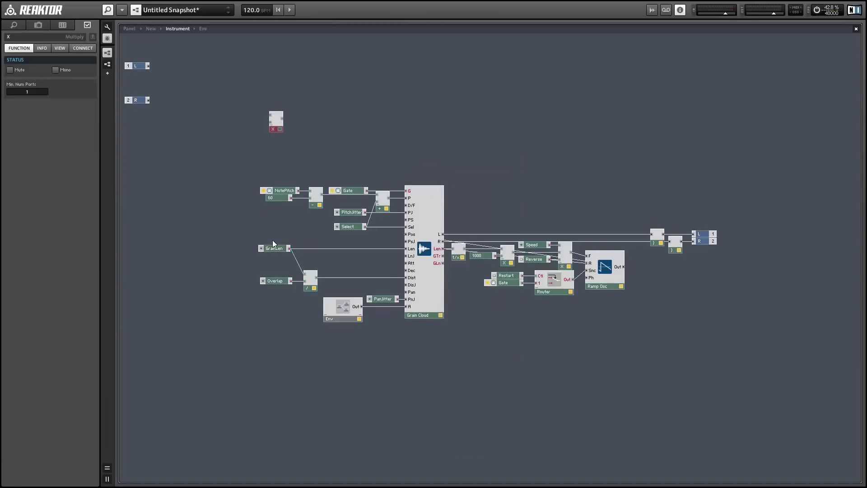
{"action": "left_click_drag", "start_coordinate": [288, 248], "coordinate": [351, 266]}
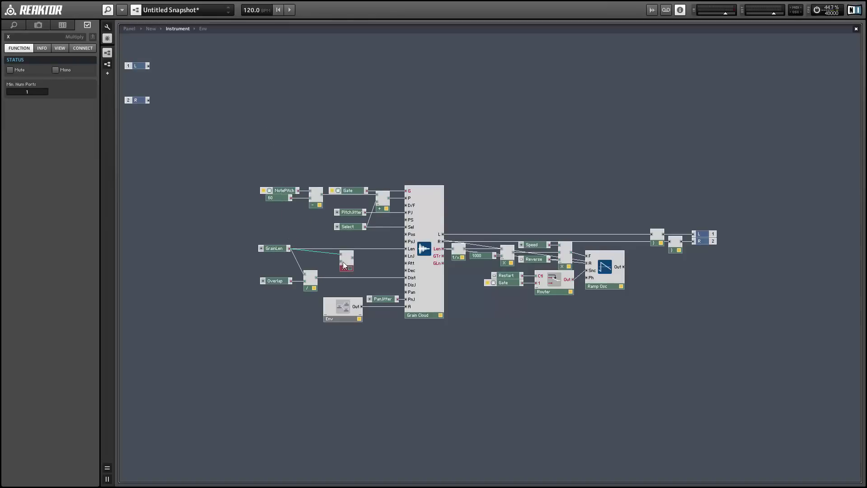
Add a % control on the multiply's other input and send the product to LnJ
{"action": "right_click", "coordinate": [343, 265]}
{"action": "left_click", "coordinate": [356, 267]}
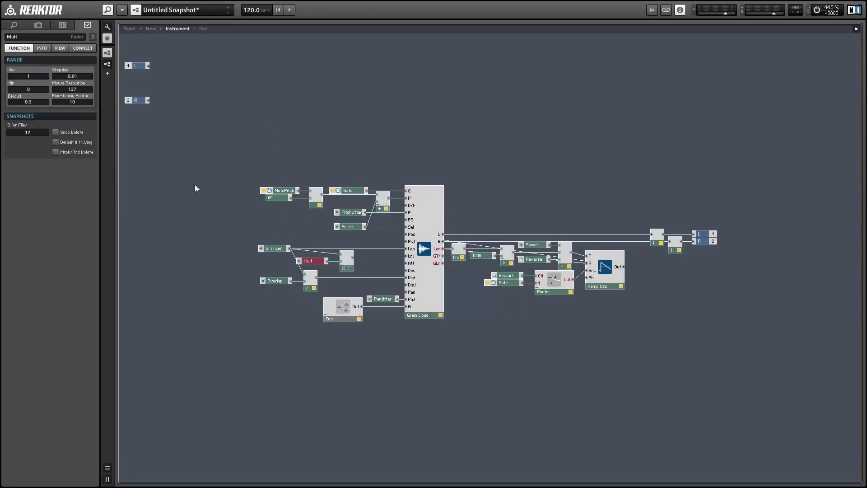
{"action": "left_click", "coordinate": [29, 37]}
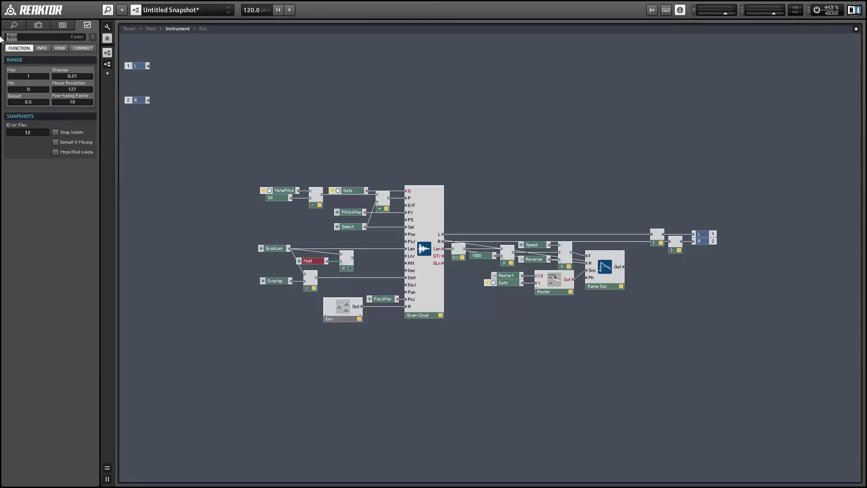
{"action": "type", "text": "L"}
{"action": "left_click_drag", "start_coordinate": [352, 257], "coordinate": [406, 256]}
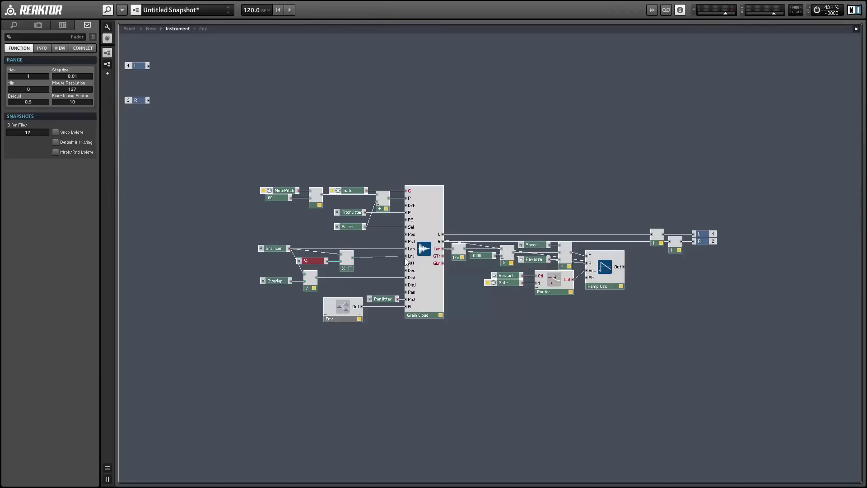
{"action": "left_click_drag", "start_coordinate": [280, 258], "coordinate": [313, 265]}
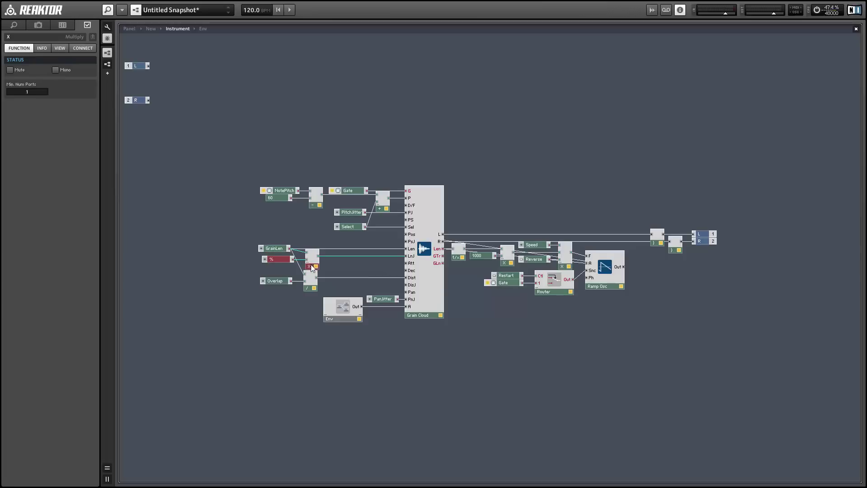
{"action": "left_click", "coordinate": [276, 259]}
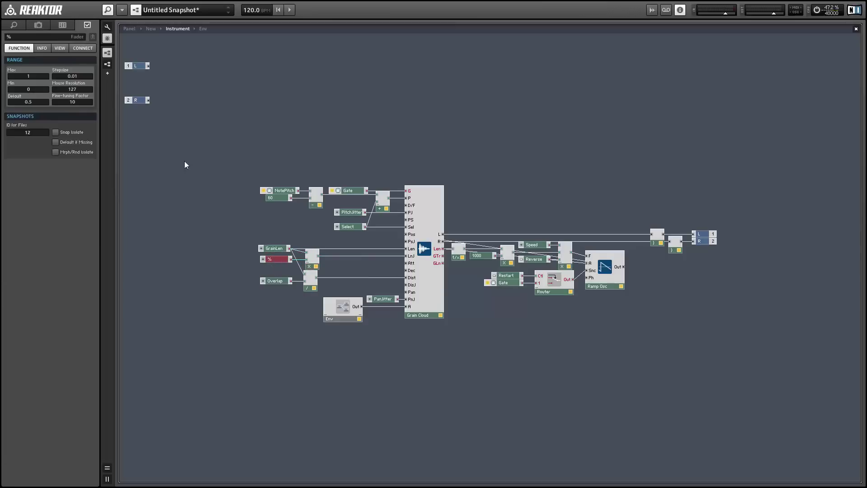
{"action": "left_click", "coordinate": [59, 48]}
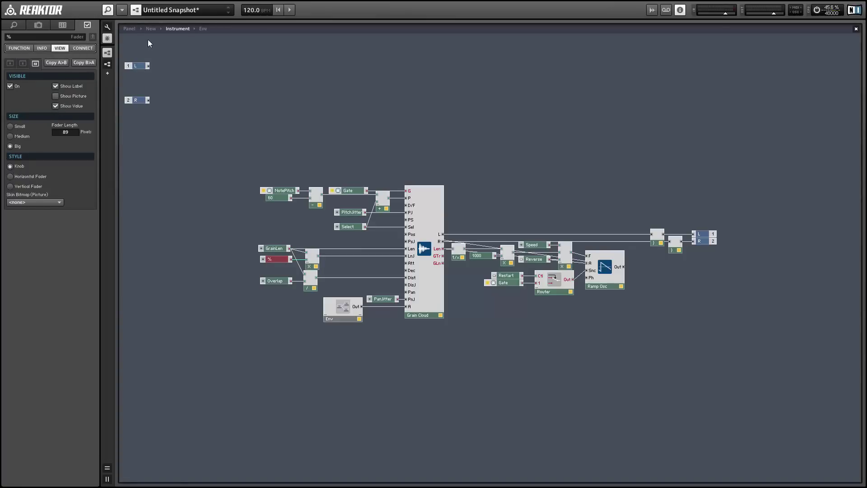
In panel edit mode, put the % knob beneath GrainLen and select GrainLen and Overlap to lift them
{"action": "left_click", "coordinate": [131, 28]}
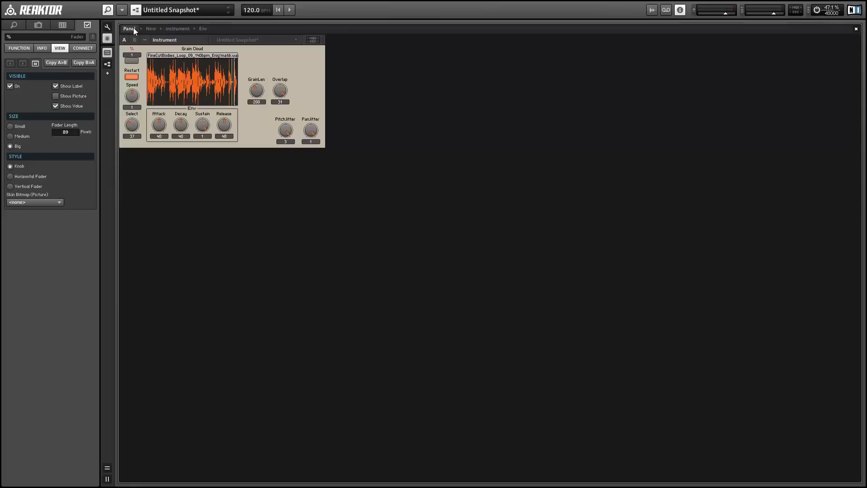
{"action": "left_click", "coordinate": [107, 28]}
{"action": "left_click_drag", "start_coordinate": [134, 56], "coordinate": [259, 114]}
{"action": "left_click", "coordinate": [248, 76]}
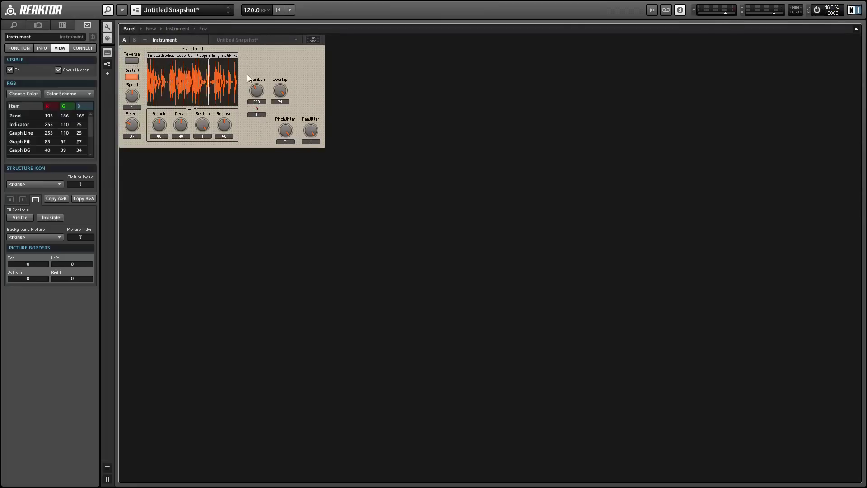
{"action": "mouse_move", "coordinate": [237, 61]}
{"action": "left_mouse_down"}
{"action": "mouse_move", "coordinate": [287, 78]}
{"action": "mouse_move", "coordinate": [294, 120]}
{"action": "mouse_move", "coordinate": [295, 92]}
{"action": "mouse_move", "coordinate": [249, 67]}
{"action": "left_mouse_up"}
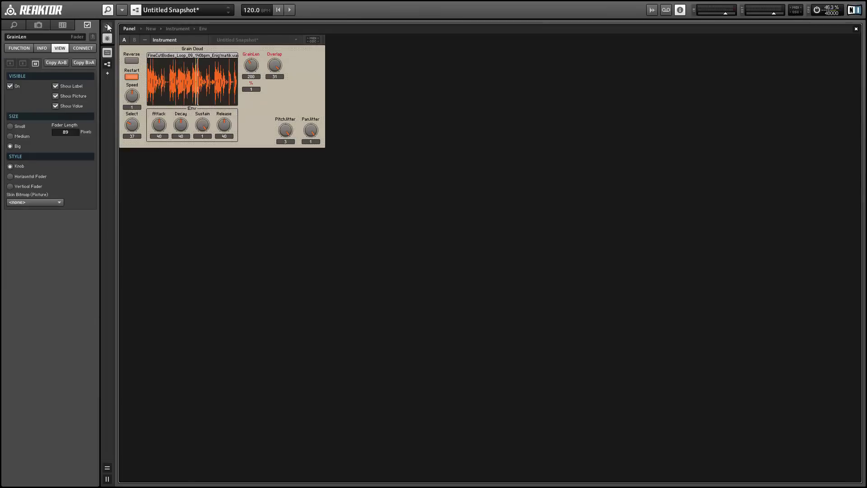
Duplicate the % control and multiply pair beside Overlap in the structure
{"action": "double_click", "coordinate": [299, 94]}
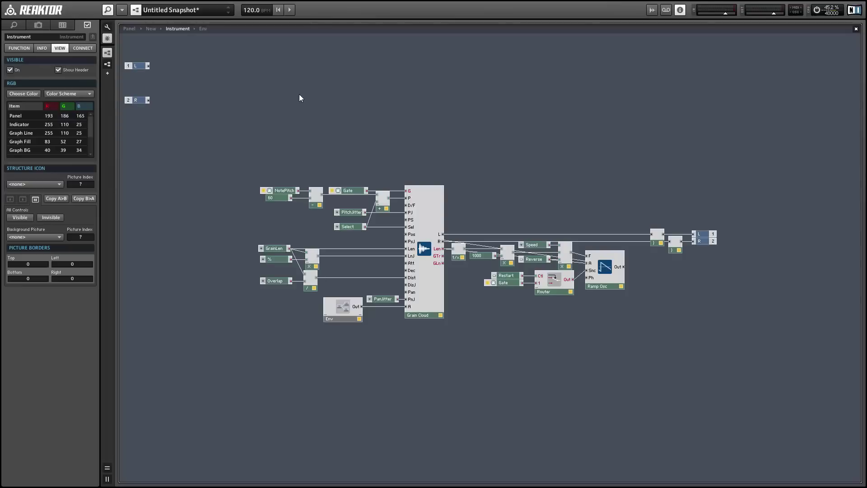
{"action": "left_click", "coordinate": [309, 266]}
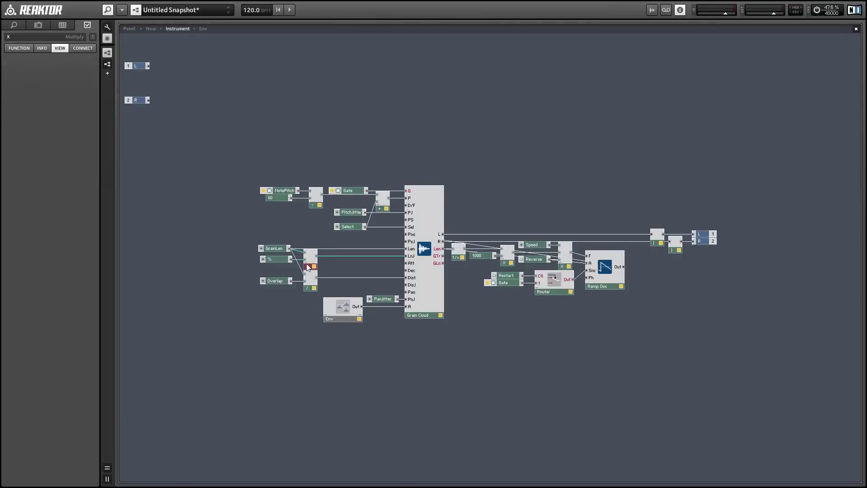
{"action": "left_click", "coordinate": [264, 260], "text": "shift"}
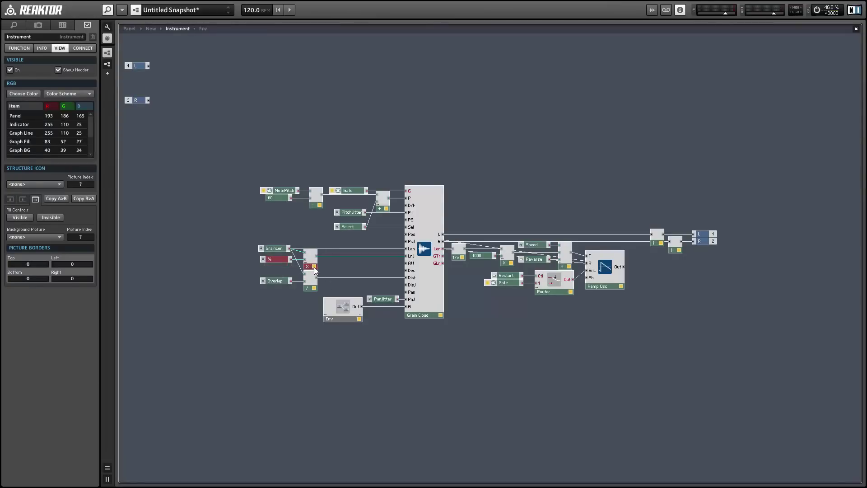
{"action": "left_click_drag", "start_coordinate": [315, 270], "coordinate": [406, 284]}
{"action": "left_click", "coordinate": [311, 299]}
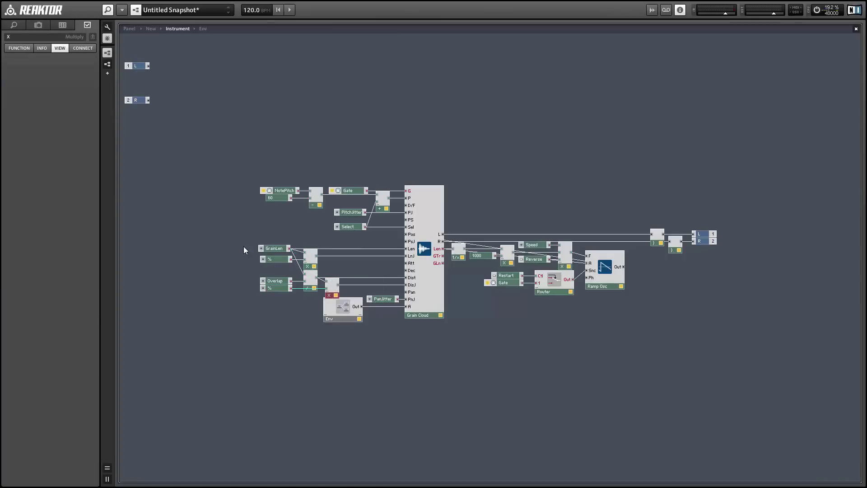
Regroup the GrainLen, Overlap and Env modules, then show the panel
{"action": "left_click_drag", "start_coordinate": [234, 242], "coordinate": [269, 318]}
{"action": "left_click", "coordinate": [307, 308]}
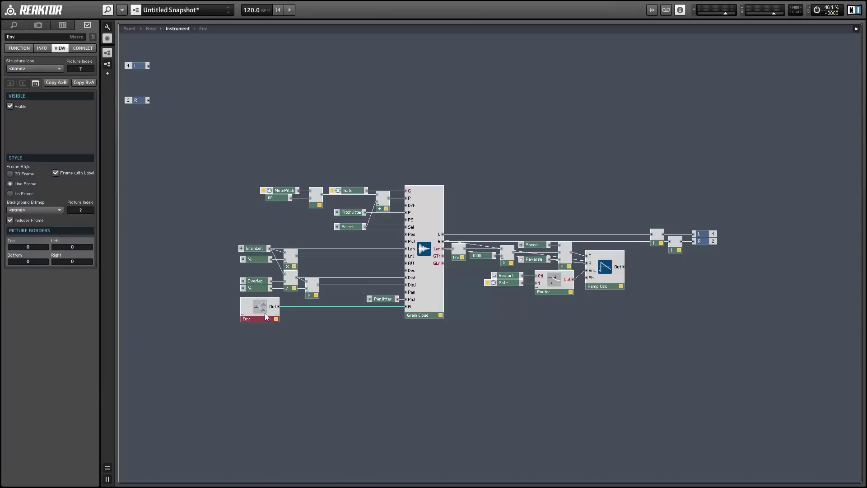
{"action": "left_click_drag", "start_coordinate": [251, 251], "coordinate": [329, 329]}
{"action": "left_click_drag", "start_coordinate": [267, 318], "coordinate": [305, 315]}
{"action": "left_click", "coordinate": [184, 186]}
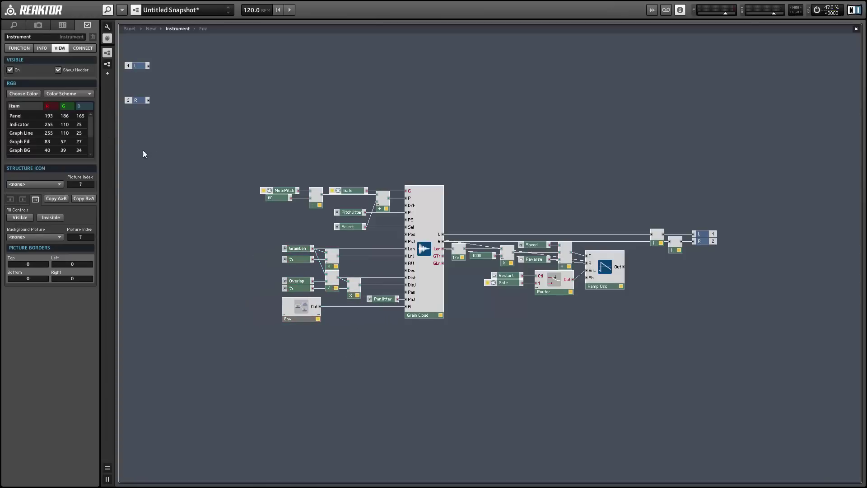
{"action": "left_click", "coordinate": [129, 29]}
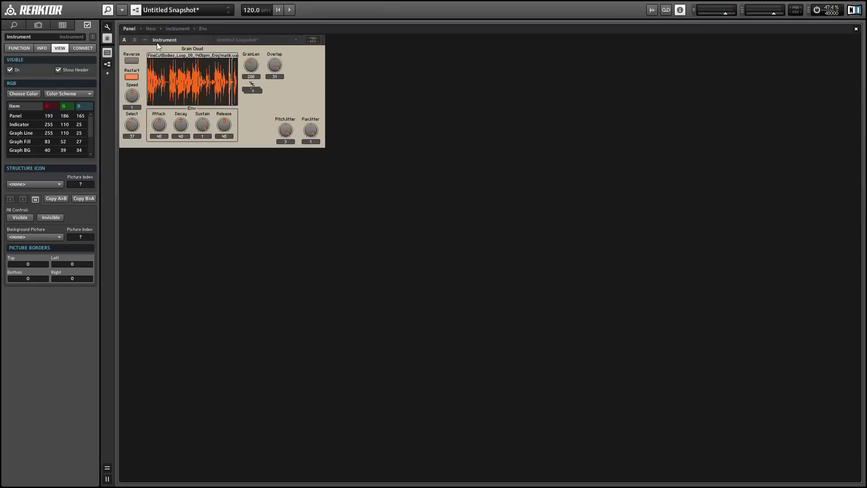
Place the second % knob under Overlap, then try new GrainLen, sample, jitter and % values
{"action": "left_click", "coordinate": [107, 38]}
{"action": "left_click_drag", "start_coordinate": [257, 92], "coordinate": [277, 91]}
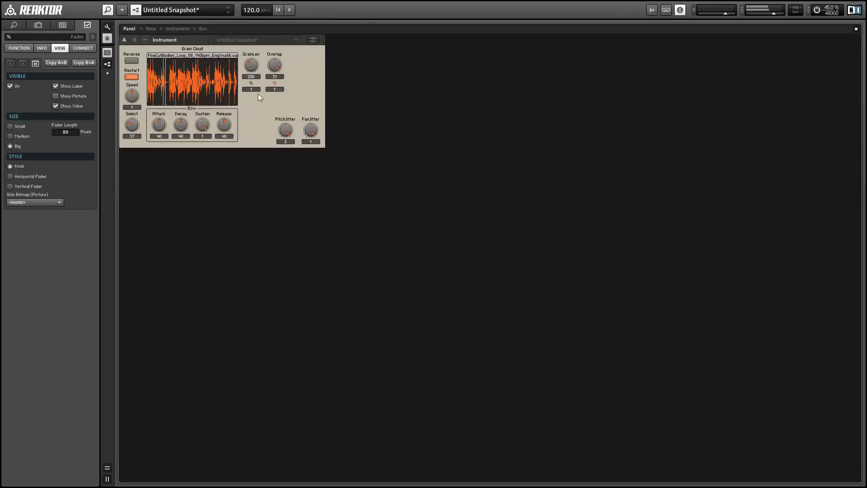
{"action": "left_click_drag", "start_coordinate": [256, 63], "coordinate": [283, 88]}
{"action": "left_click_drag", "start_coordinate": [132, 132], "coordinate": [136, 125]}
{"action": "left_click_drag", "start_coordinate": [285, 132], "coordinate": [319, 153]}
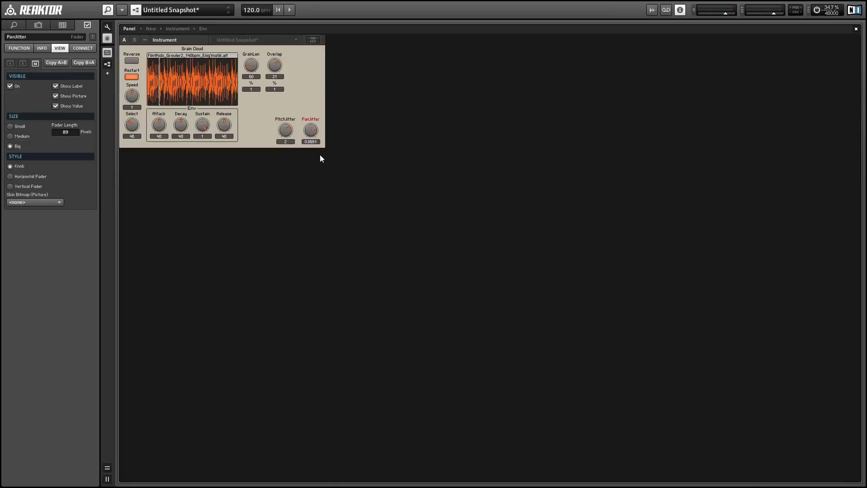
{"action": "left_click_drag", "start_coordinate": [254, 89], "coordinate": [268, 120]}
{"action": "double_click", "coordinate": [267, 120]}
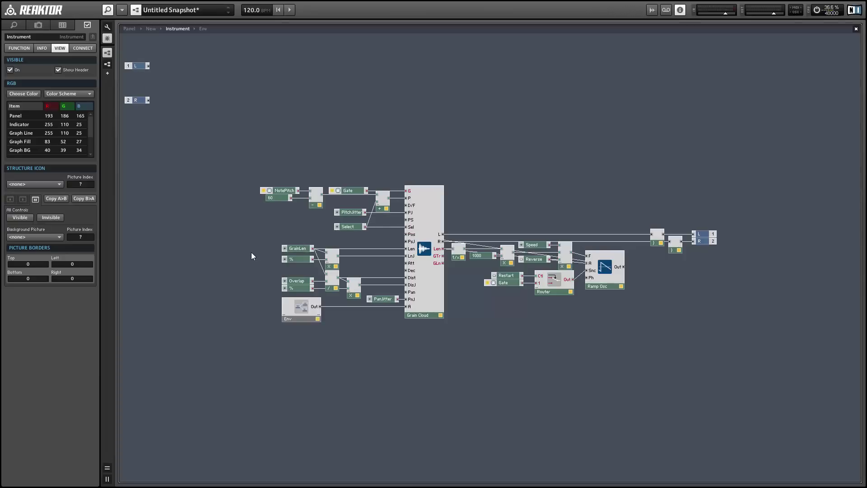
Add a Clock Oscillator module to the Grain Cloud instrument's structure
{"action": "left_click", "coordinate": [293, 249]}
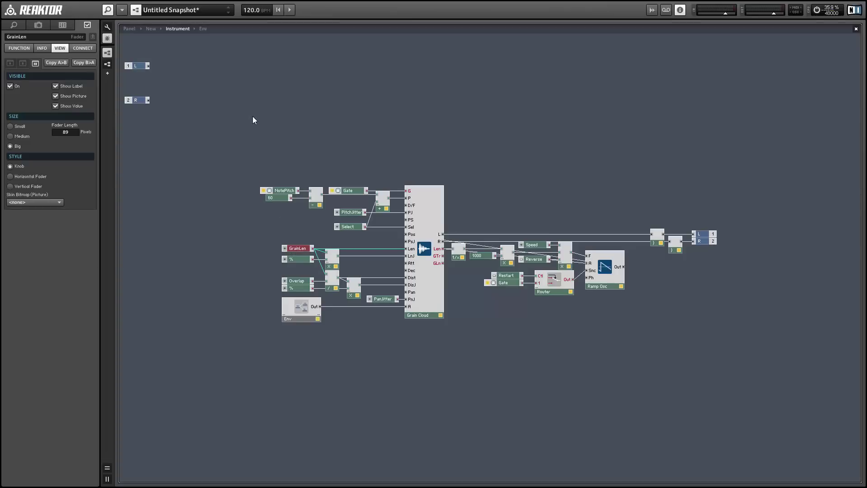
{"action": "left_click", "coordinate": [256, 128]}
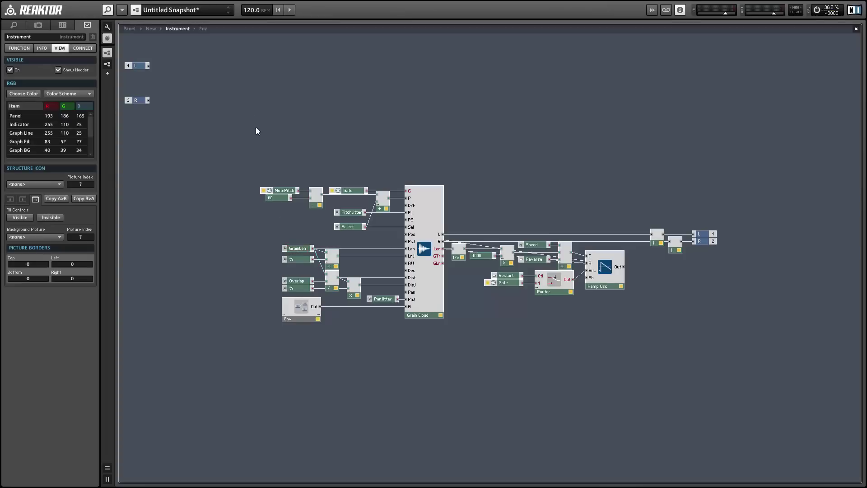
{"action": "double_click", "coordinate": [216, 160]}
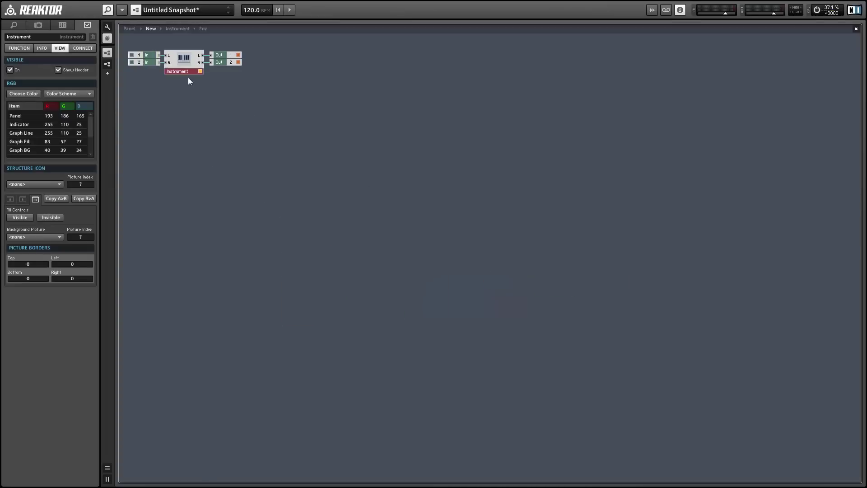
{"action": "double_click", "coordinate": [182, 62]}
{"action": "right_click", "coordinate": [257, 99]}
{"action": "mouse_move", "coordinate": [287, 107]}
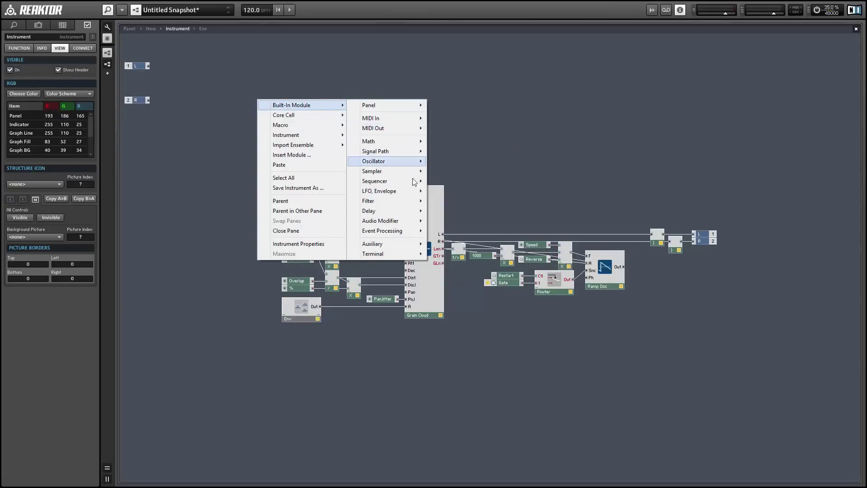
{"action": "mouse_move", "coordinate": [400, 161]}
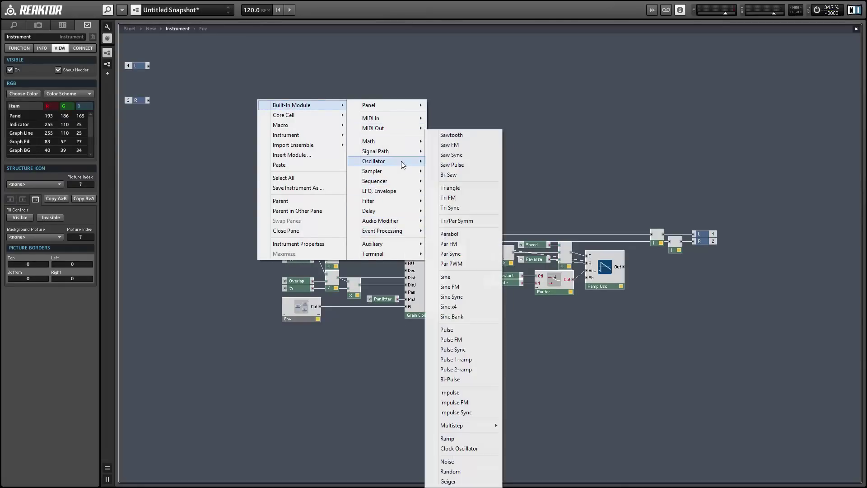
{"action": "left_click", "coordinate": [465, 448]}
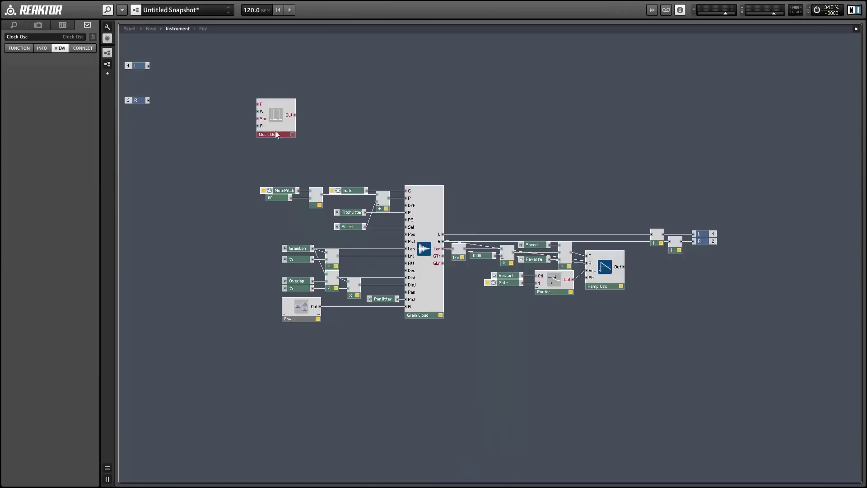
{"action": "left_click_drag", "start_coordinate": [275, 131], "coordinate": [278, 134]}
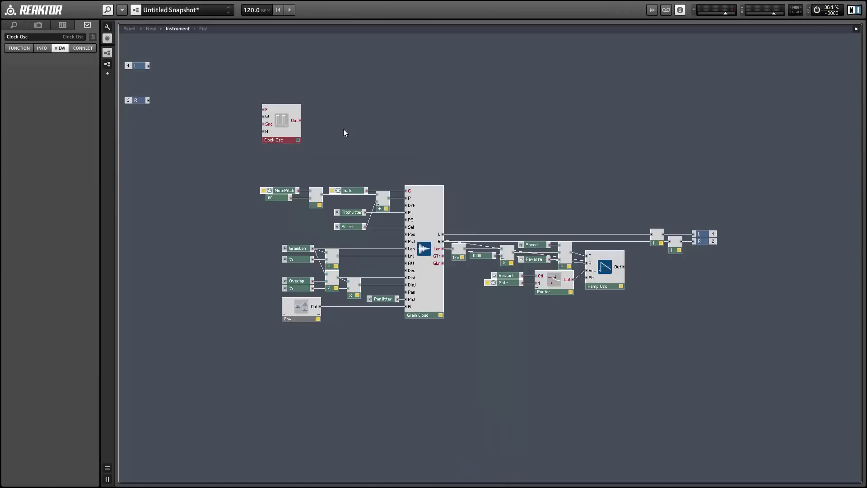
Insert a Randomizer module and arrange it near the Clock Osc
{"action": "right_click", "coordinate": [454, 121]}
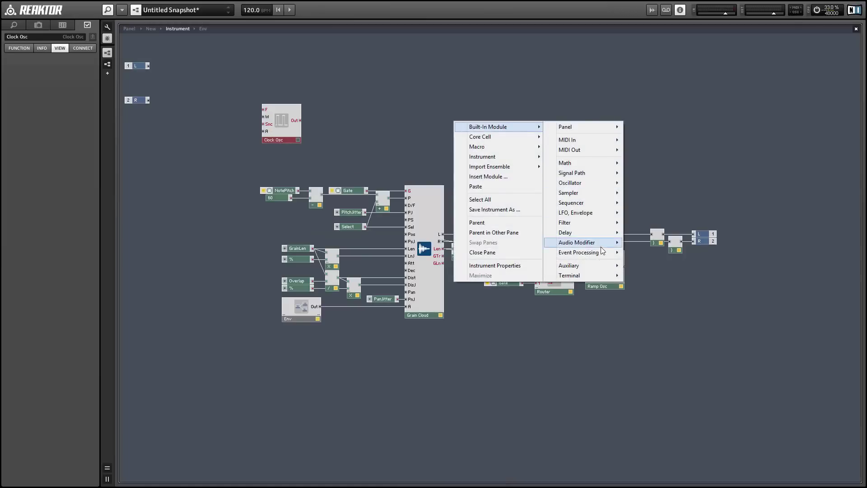
{"action": "mouse_move", "coordinate": [602, 252]}
{"action": "left_click", "coordinate": [664, 34]}
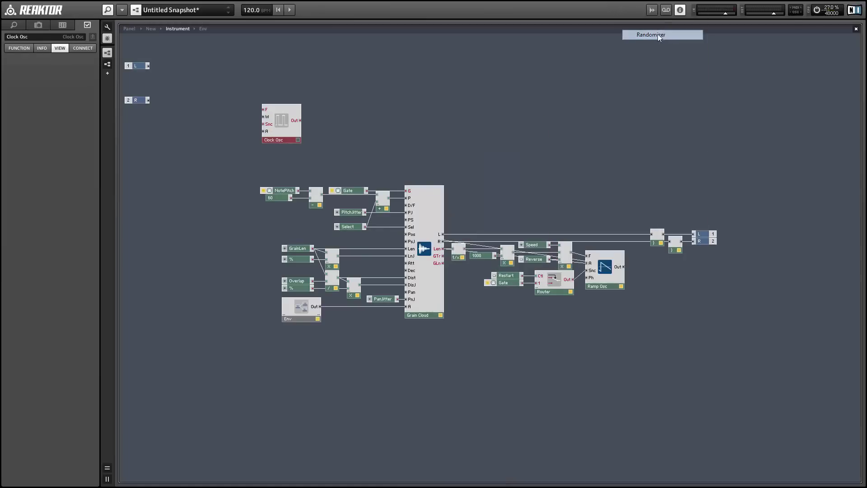
{"action": "left_click_drag", "start_coordinate": [481, 143], "coordinate": [439, 135]}
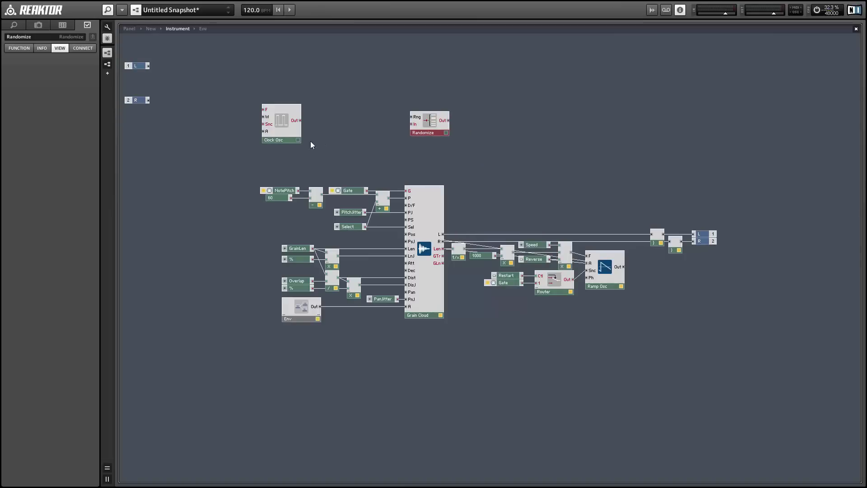
{"action": "left_click_drag", "start_coordinate": [269, 141], "coordinate": [267, 150]}
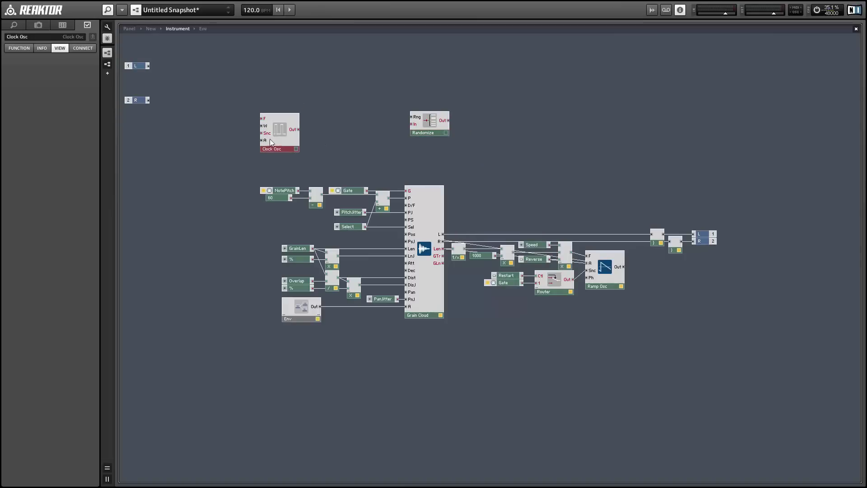
Copy the Gate module beside Clock Osc and attach a constant of 1 to its input
{"action": "left_click", "coordinate": [348, 189]}
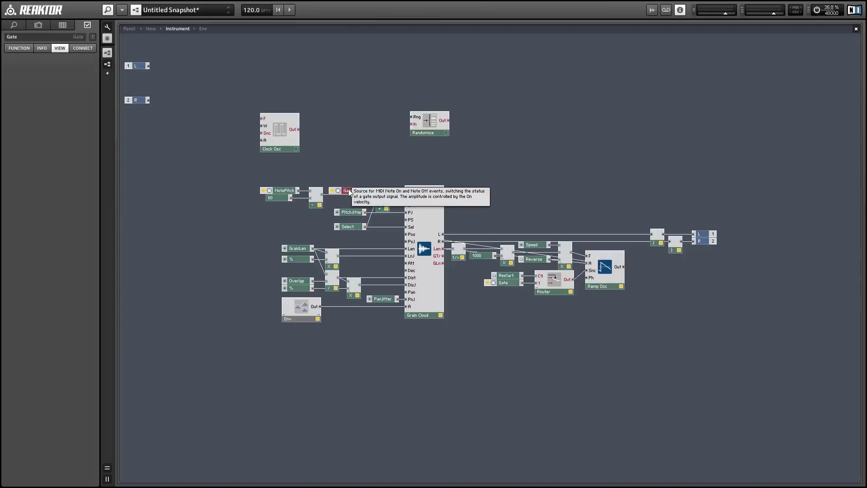
{"action": "key", "text": "ctrl+c"}
{"action": "key", "text": "ctrl+v"}
{"action": "left_click_drag", "start_coordinate": [478, 126], "coordinate": [261, 133]}
{"action": "right_click", "coordinate": [264, 141]}
{"action": "left_click", "coordinate": [279, 157]}
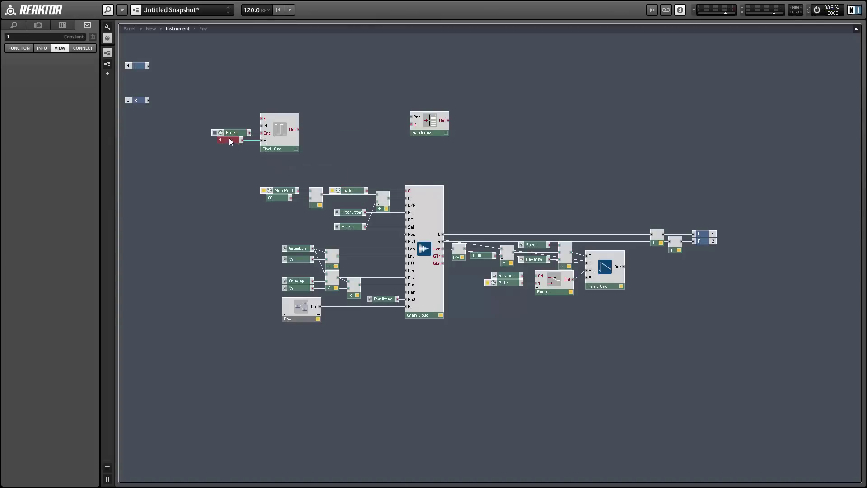
Insert a Separator module fed by the Clock Osc output
{"action": "left_click", "coordinate": [367, 77]}
{"action": "right_click", "coordinate": [367, 77]}
{"action": "mouse_move", "coordinate": [376, 86]}
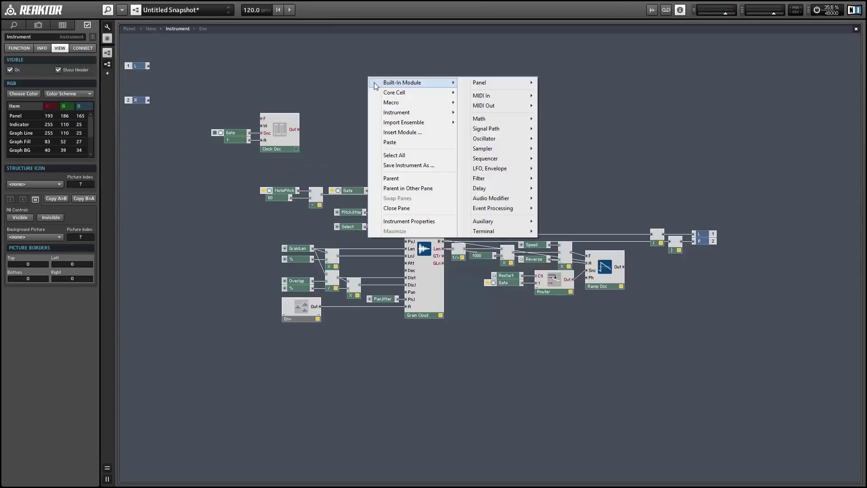
{"action": "mouse_move", "coordinate": [497, 208]}
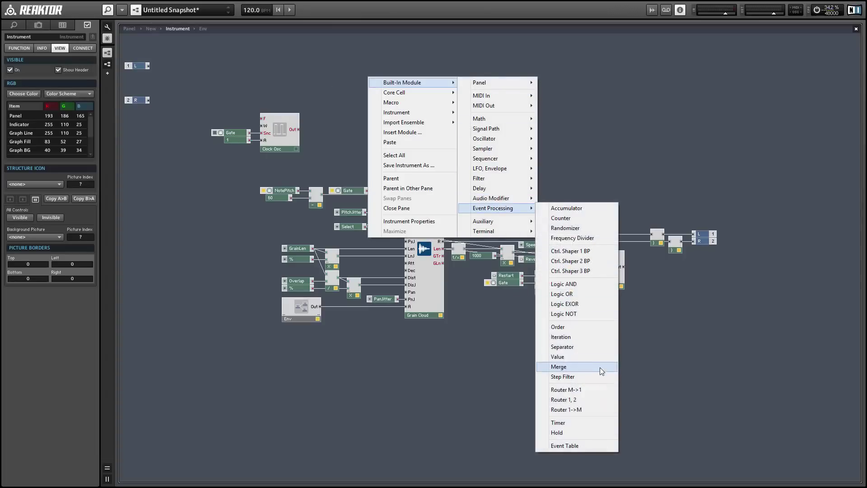
{"action": "left_click", "coordinate": [588, 346]}
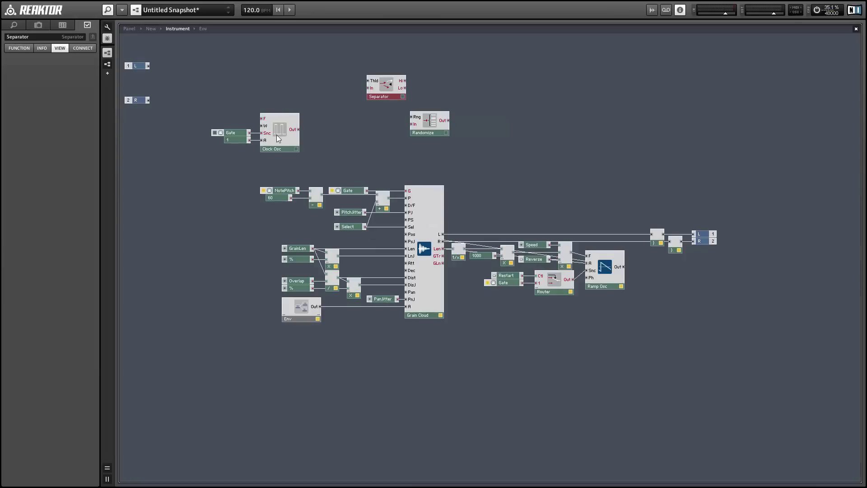
{"action": "left_click_drag", "start_coordinate": [298, 129], "coordinate": [316, 133]}
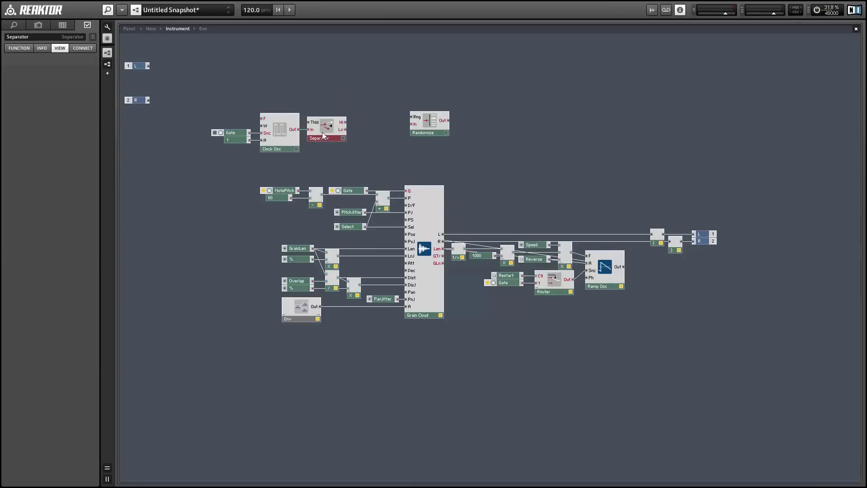
Add a Value module triggered by Separator's Hi output, feeding the Randomize module
{"action": "left_click", "coordinate": [383, 78]}
{"action": "right_click", "coordinate": [383, 77]}
{"action": "mouse_move", "coordinate": [416, 82]}
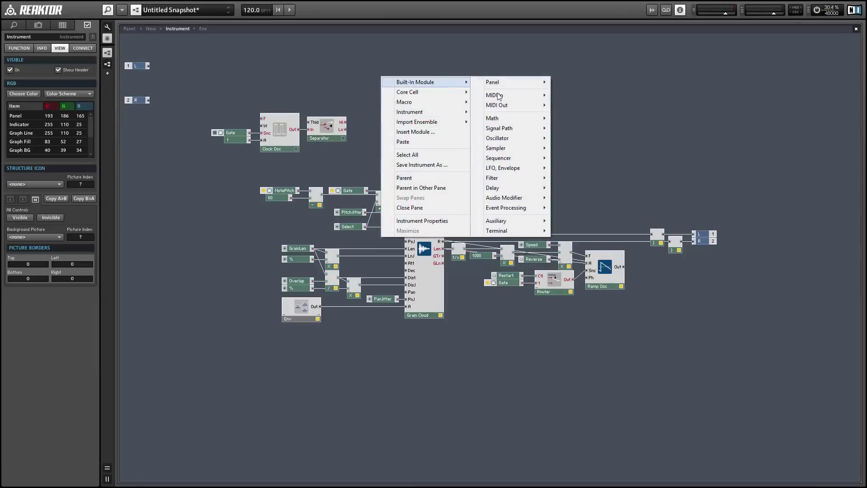
{"action": "mouse_move", "coordinate": [531, 208]}
{"action": "left_click", "coordinate": [587, 356]}
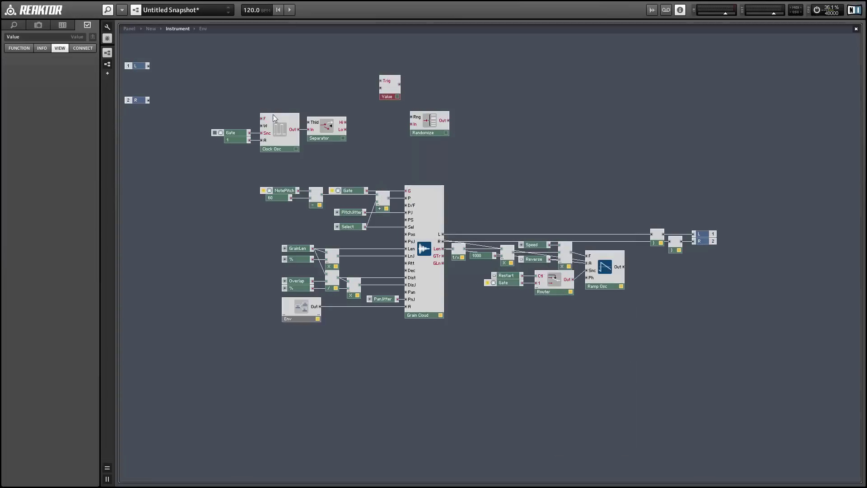
{"action": "left_click_drag", "start_coordinate": [343, 122], "coordinate": [412, 124]}
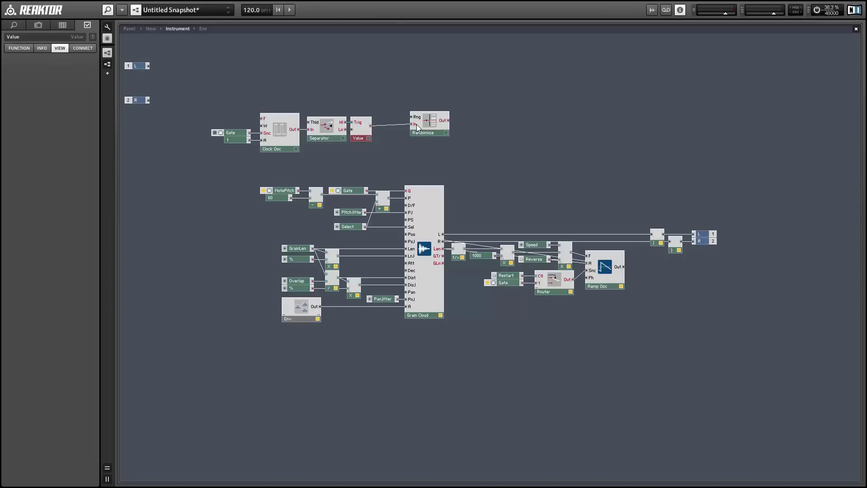
{"action": "left_click_drag", "start_coordinate": [434, 124], "coordinate": [456, 129]}
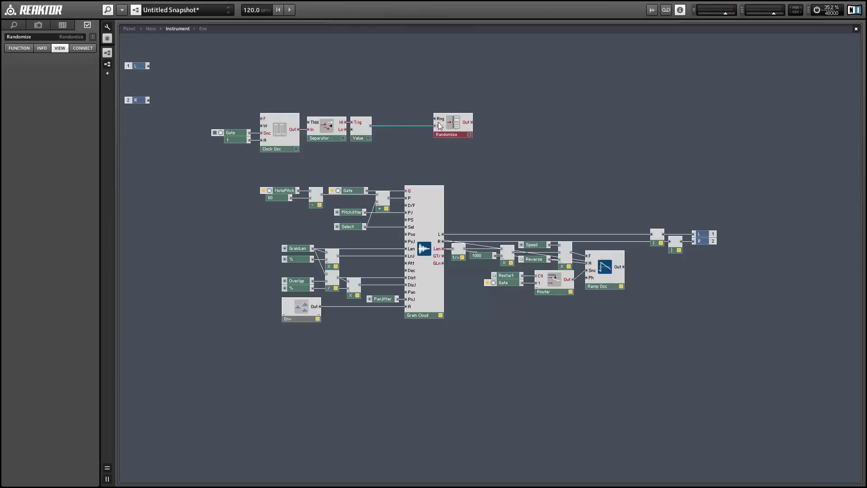
Create a Sel Rand fader on the Randomize Rng input, range 0–32, step 1, default 16
{"action": "right_click", "coordinate": [438, 126]}
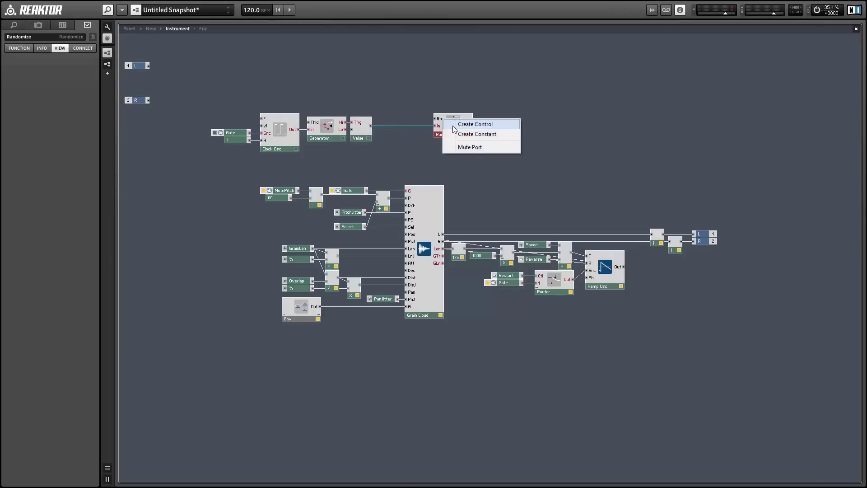
{"action": "left_click", "coordinate": [453, 125]}
{"action": "left_click", "coordinate": [15, 48]}
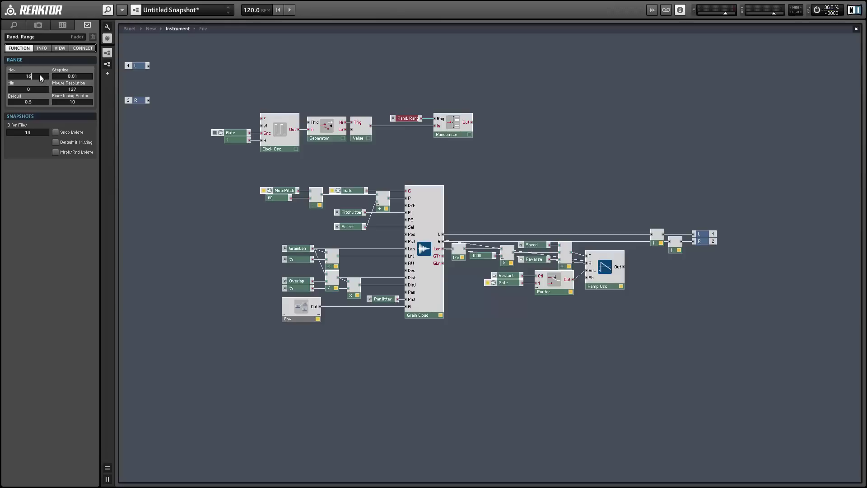
{"action": "double_click", "coordinate": [22, 76]}
{"action": "left_click_drag", "start_coordinate": [20, 36], "coordinate": [1, 9]}
{"action": "type", "text": "Sel Rand"}
{"action": "key", "text": "Return"}
Shift Sel Rand and Randomize left, then move the whole structure right
{"action": "left_click_drag", "start_coordinate": [400, 116], "coordinate": [407, 120]}
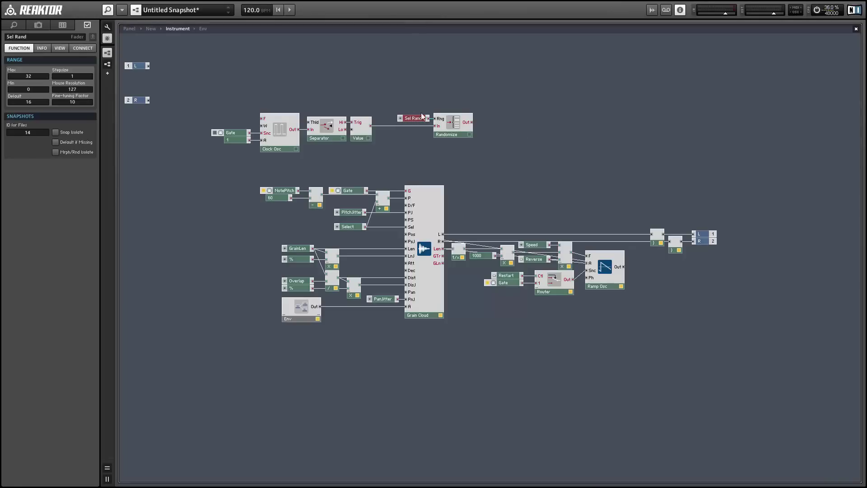
{"action": "left_click_drag", "start_coordinate": [421, 114], "coordinate": [441, 129]}
{"action": "left_click", "coordinate": [455, 141]}
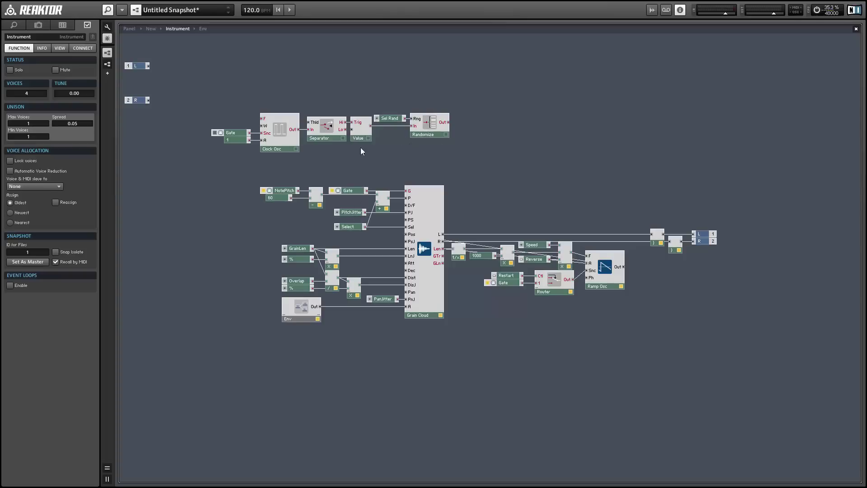
{"action": "left_click_drag", "start_coordinate": [208, 106], "coordinate": [795, 354]}
{"action": "mouse_move", "coordinate": [439, 315]}
{"action": "left_mouse_down"}
{"action": "mouse_move", "coordinate": [507, 305]}
{"action": "mouse_move", "coordinate": [528, 317]}
{"action": "left_mouse_up"}
Insert an Add module summing Randomize output and the Select fader into Grain Cloud's Sel input
{"action": "left_click", "coordinate": [571, 122]}
{"action": "right_click", "coordinate": [571, 121]}
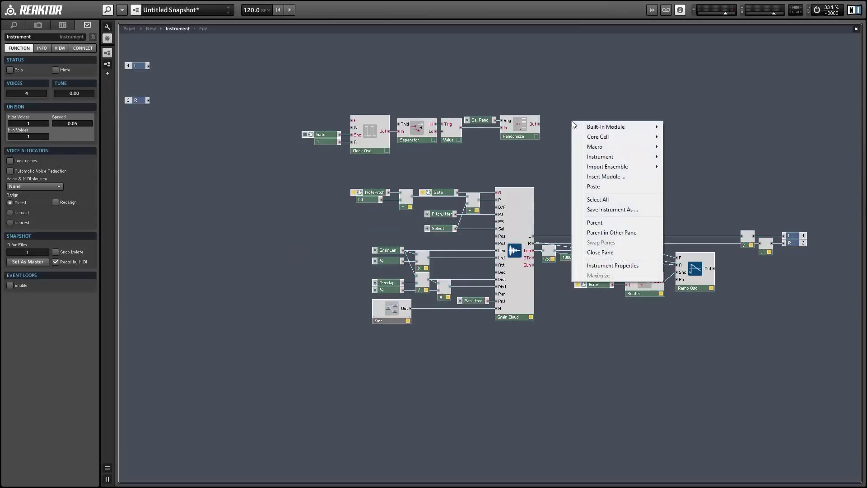
{"action": "mouse_move", "coordinate": [610, 127]}
{"action": "mouse_move", "coordinate": [712, 164]}
{"action": "left_click", "coordinate": [754, 176]}
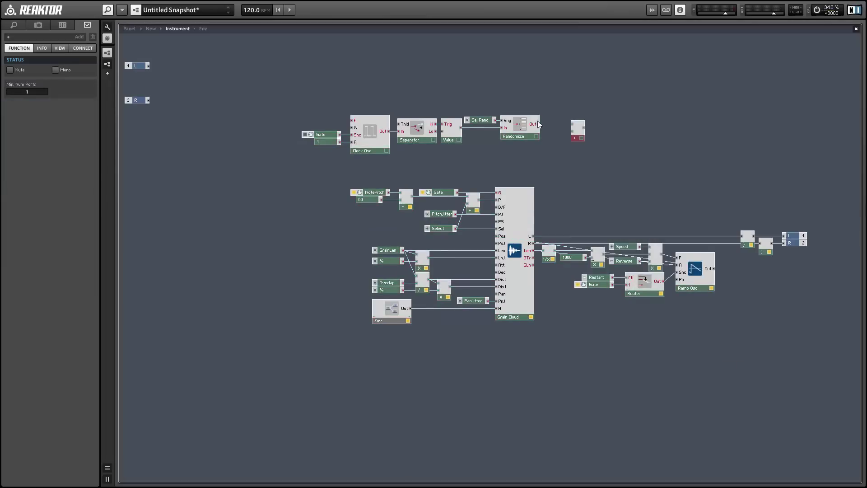
{"action": "left_click_drag", "start_coordinate": [537, 124], "coordinate": [572, 126]}
{"action": "mouse_move", "coordinate": [277, 97]}
{"action": "left_mouse_down"}
{"action": "mouse_move", "coordinate": [578, 168]}
{"action": "mouse_move", "coordinate": [591, 145]}
{"action": "mouse_move", "coordinate": [518, 142]}
{"action": "mouse_move", "coordinate": [469, 156]}
{"action": "left_mouse_up"}
{"action": "left_click_drag", "start_coordinate": [433, 230], "coordinate": [468, 199]}
{"action": "left_click_drag", "start_coordinate": [482, 144], "coordinate": [496, 228]}
Rearrange the top row, output modules and GrainLen fader to tidy the structure
{"action": "left_click_drag", "start_coordinate": [189, 117], "coordinate": [499, 181]}
{"action": "left_click_drag", "start_coordinate": [315, 158], "coordinate": [288, 167]}
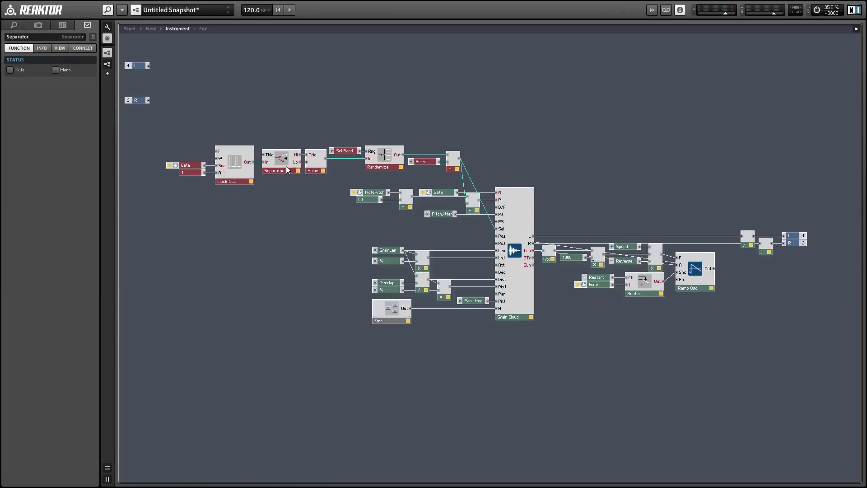
{"action": "left_click_drag", "start_coordinate": [742, 198], "coordinate": [828, 261]}
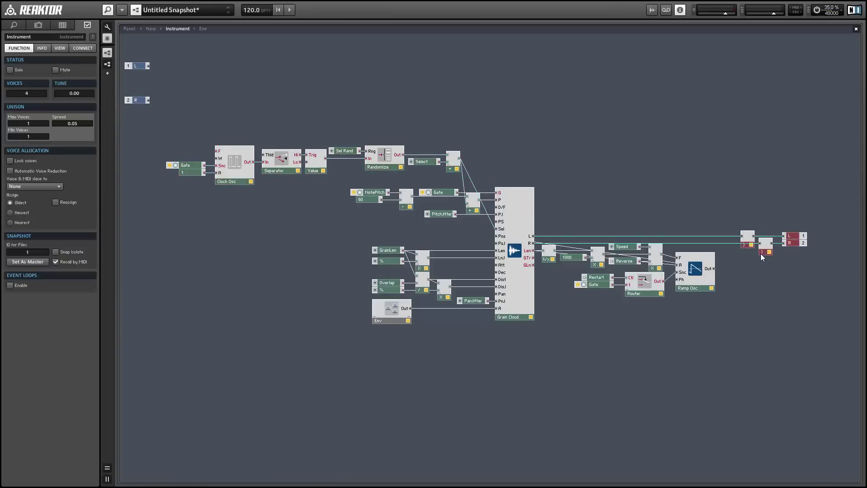
{"action": "left_click_drag", "start_coordinate": [761, 253], "coordinate": [580, 239]}
{"action": "left_click_drag", "start_coordinate": [169, 131], "coordinate": [679, 340]}
{"action": "left_click_drag", "start_coordinate": [383, 317], "coordinate": [453, 321]}
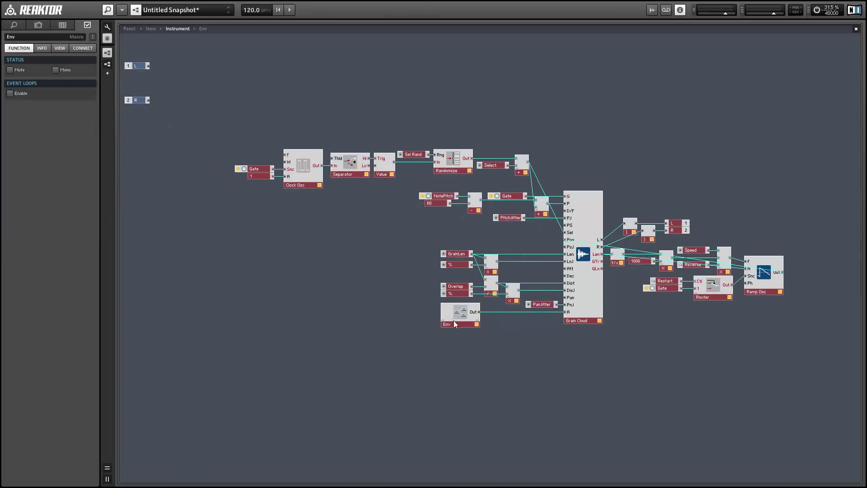
{"action": "left_click", "coordinate": [373, 272]}
{"action": "left_click_drag", "start_coordinate": [458, 253], "coordinate": [184, 251]}
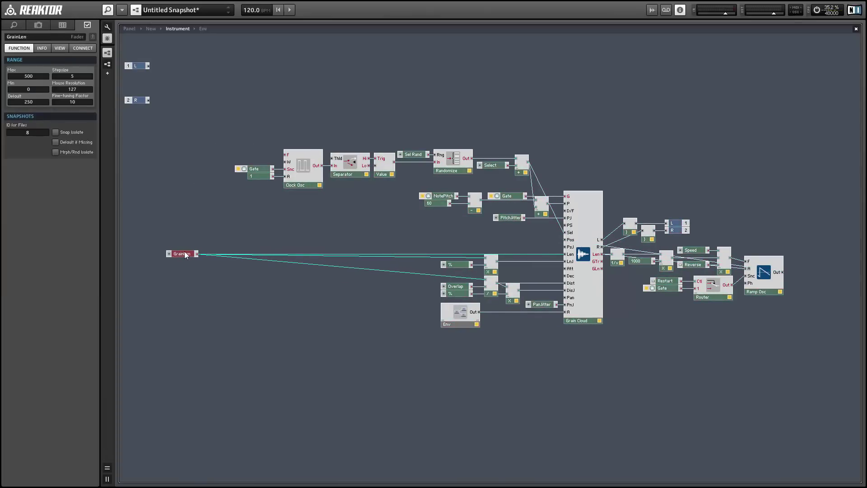
Insert a Multiply module fed by the GrainLen output
{"action": "left_click", "coordinate": [207, 234]}
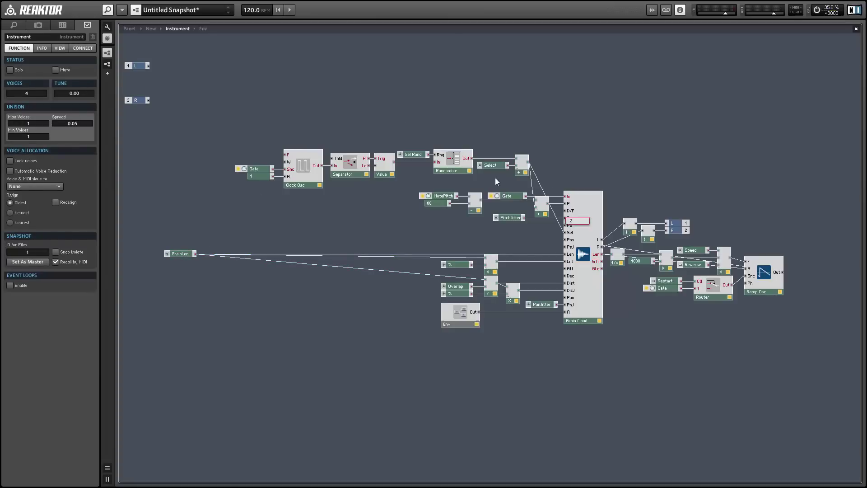
{"action": "right_click", "coordinate": [245, 215]}
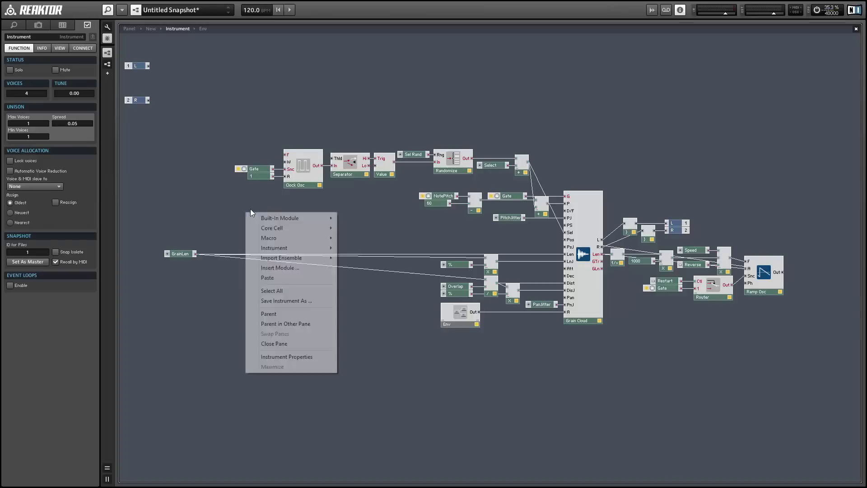
{"action": "mouse_move", "coordinate": [305, 218]}
{"action": "mouse_move", "coordinate": [369, 253]}
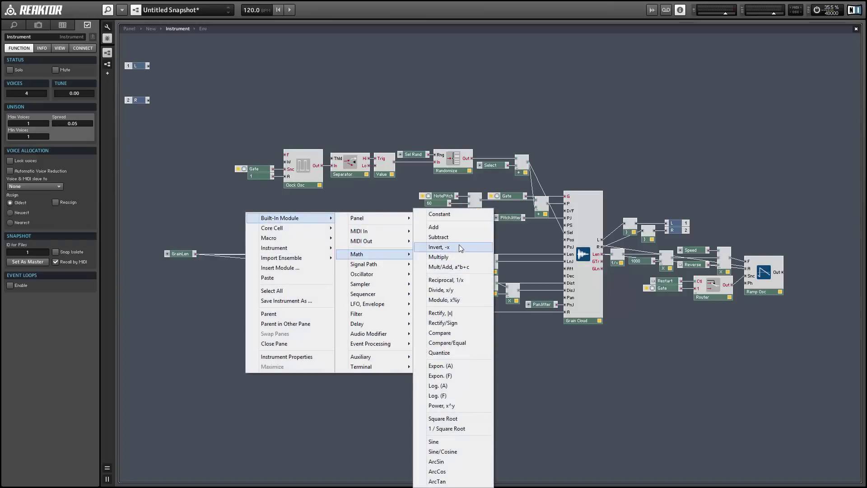
{"action": "left_click", "coordinate": [468, 256]}
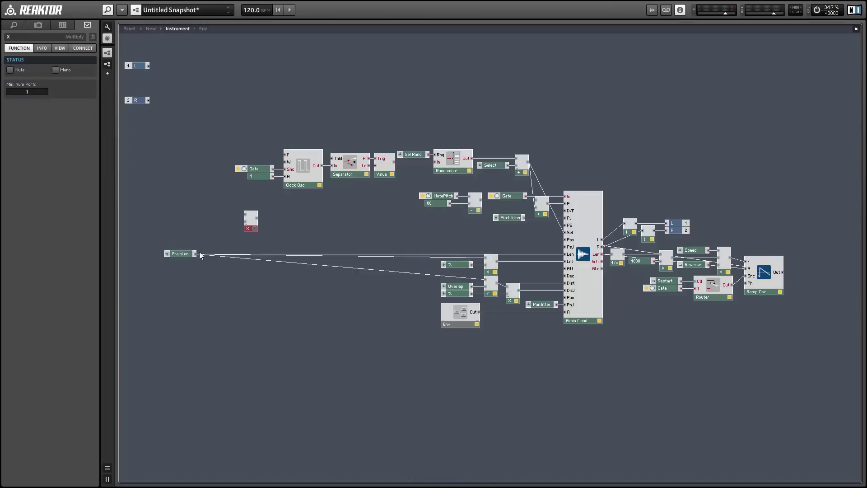
{"action": "left_click_drag", "start_coordinate": [195, 254], "coordinate": [246, 221]}
{"action": "left_click", "coordinate": [233, 210]}
Attach a fader to the Multiply's other input and rename it Rand Speed
{"action": "right_click", "coordinate": [246, 215]}
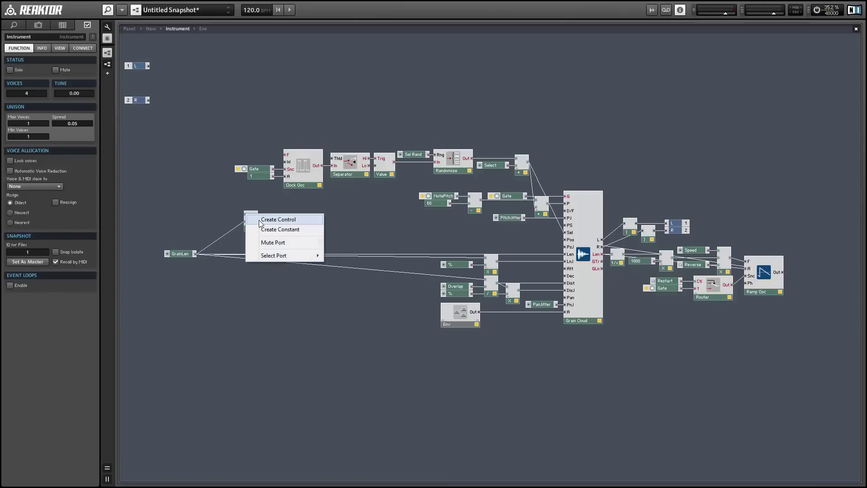
{"action": "left_click", "coordinate": [277, 219]}
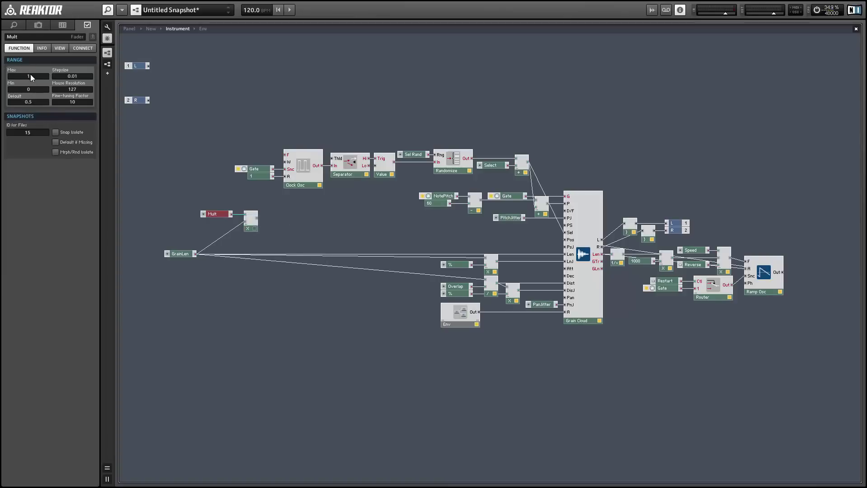
{"action": "left_click", "coordinate": [31, 39]}
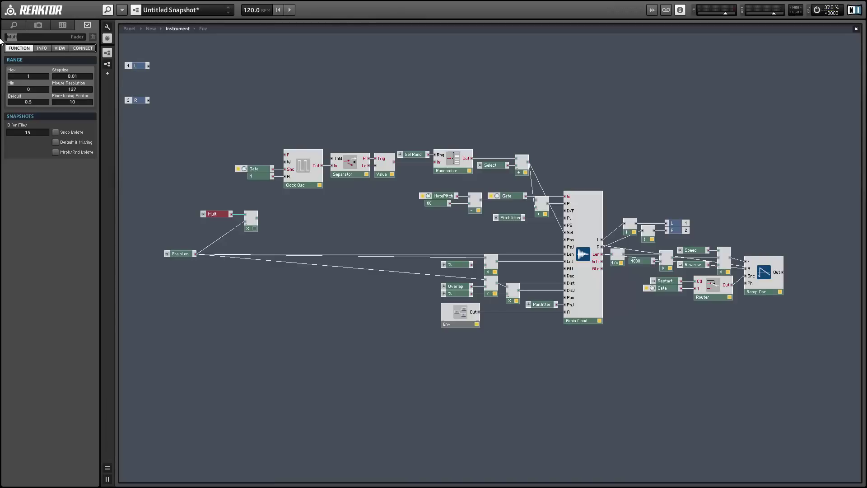
{"action": "type", "text": "Rand Speed"}
{"action": "left_click", "coordinate": [252, 221]}
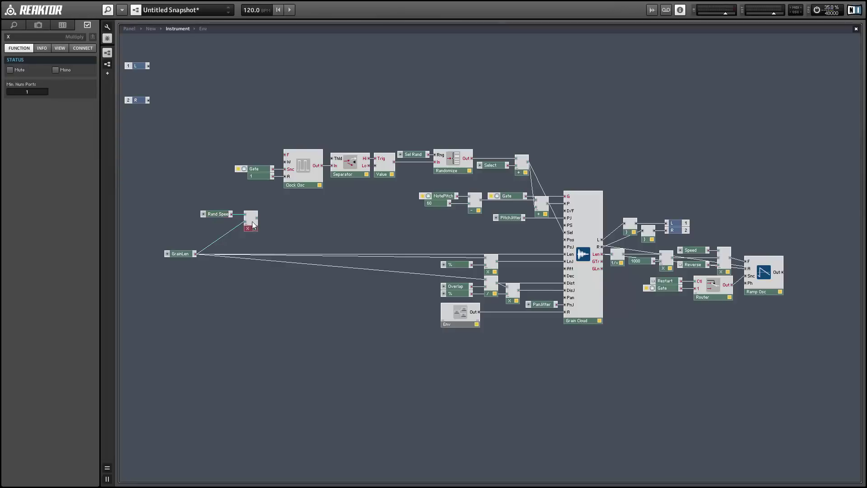
Add a 1/x reciprocal module fed by the GrainLen × Rand Speed product
{"action": "left_click_drag", "start_coordinate": [253, 228], "coordinate": [249, 227]}
{"action": "right_click", "coordinate": [285, 215]}
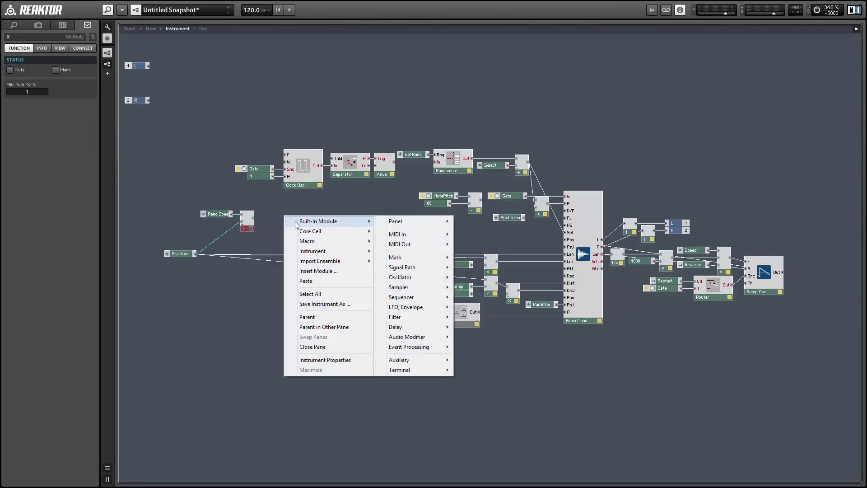
{"action": "mouse_move", "coordinate": [345, 221]}
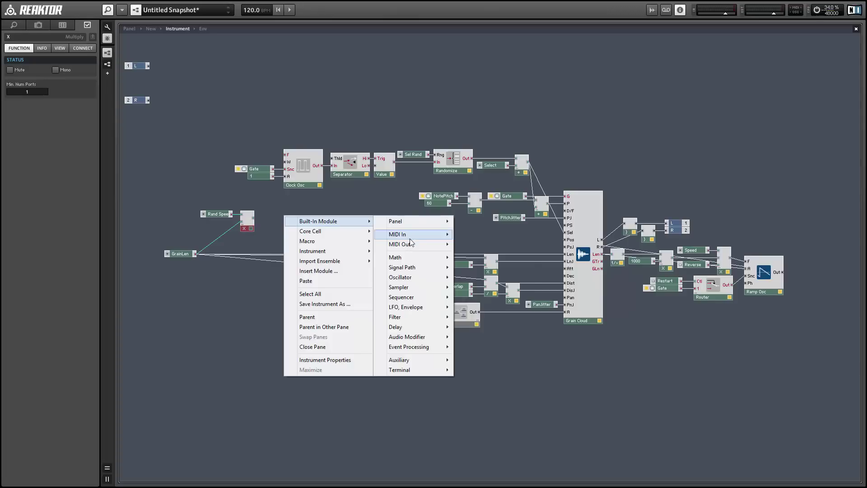
{"action": "mouse_move", "coordinate": [421, 265]}
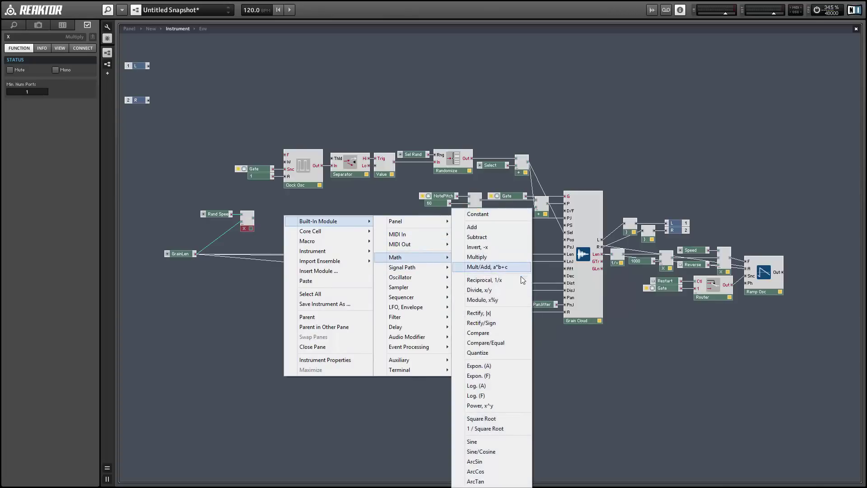
{"action": "left_click", "coordinate": [505, 280]}
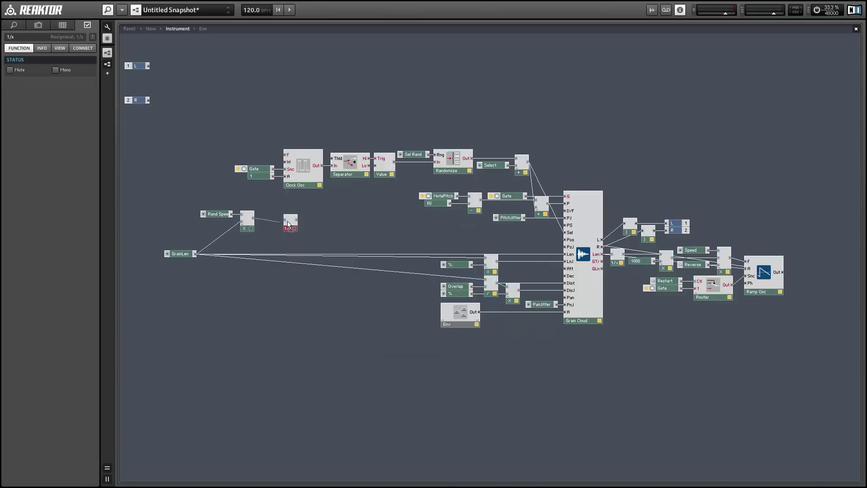
{"action": "left_click_drag", "start_coordinate": [288, 223], "coordinate": [289, 224]}
Multiply the reciprocal output by a constant of 1000
{"action": "right_click", "coordinate": [306, 209]}
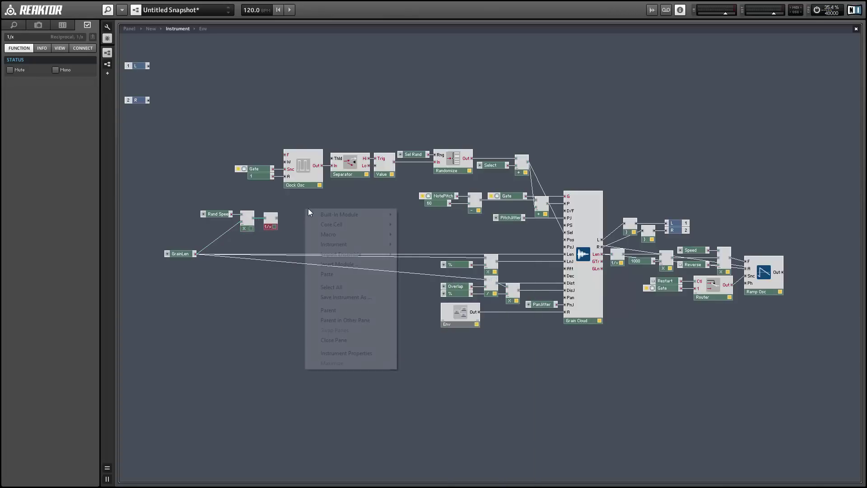
{"action": "mouse_move", "coordinate": [343, 214]}
{"action": "mouse_move", "coordinate": [452, 250]}
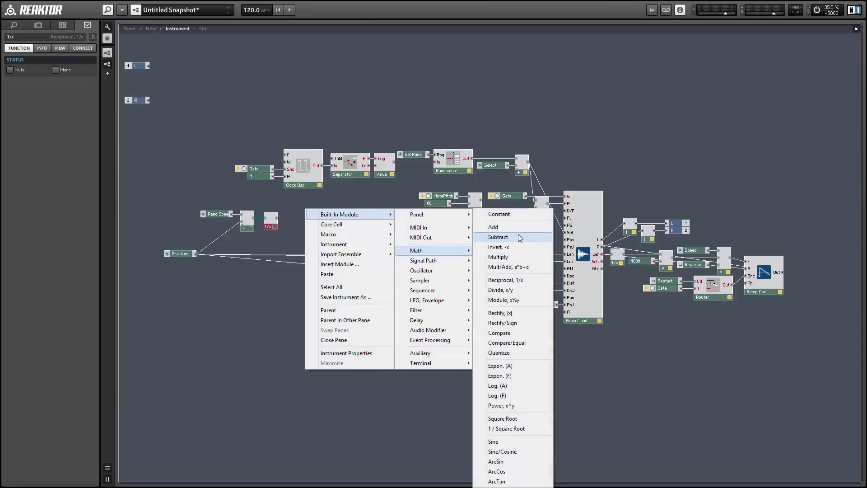
{"action": "left_click", "coordinate": [522, 255]}
{"action": "left_click_drag", "start_coordinate": [277, 218], "coordinate": [338, 233]}
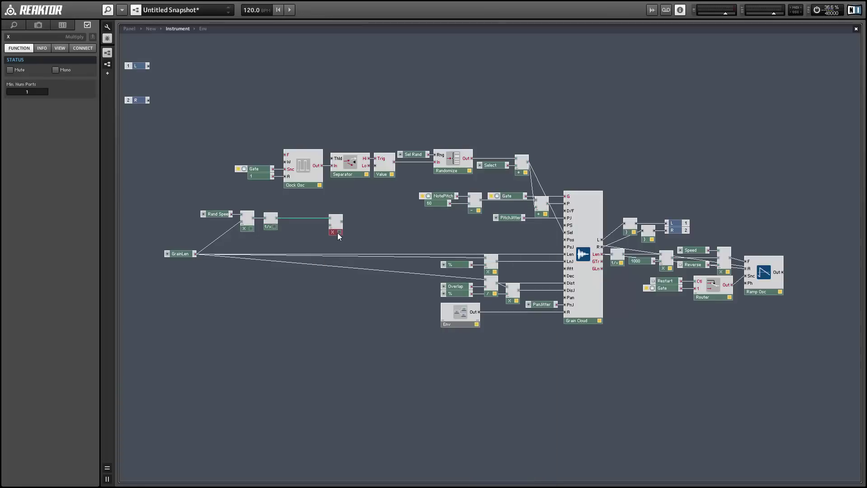
{"action": "right_click", "coordinate": [331, 228]}
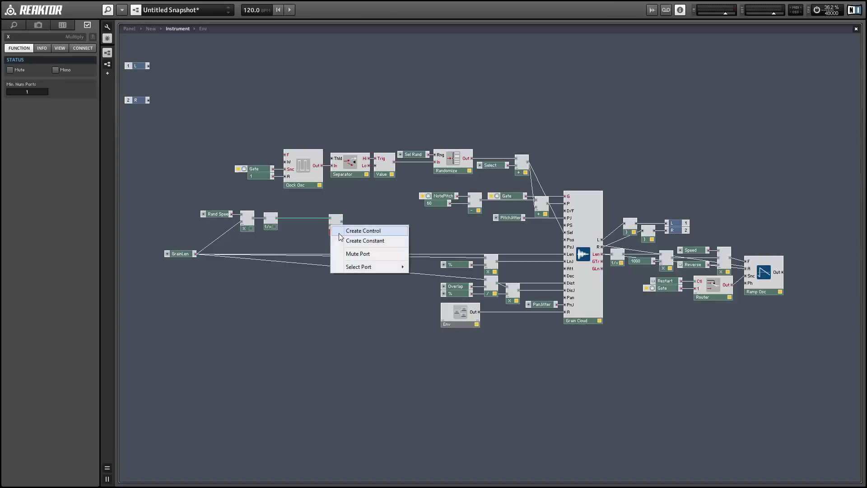
{"action": "left_click", "coordinate": [343, 239]}
{"action": "double_click", "coordinate": [39, 70]}
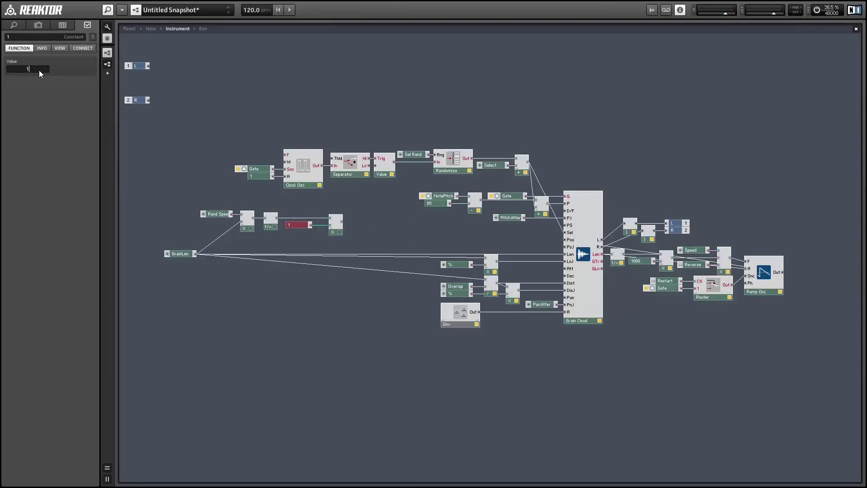
{"action": "type", "text": "1000"}
{"action": "left_click", "coordinate": [292, 229]}
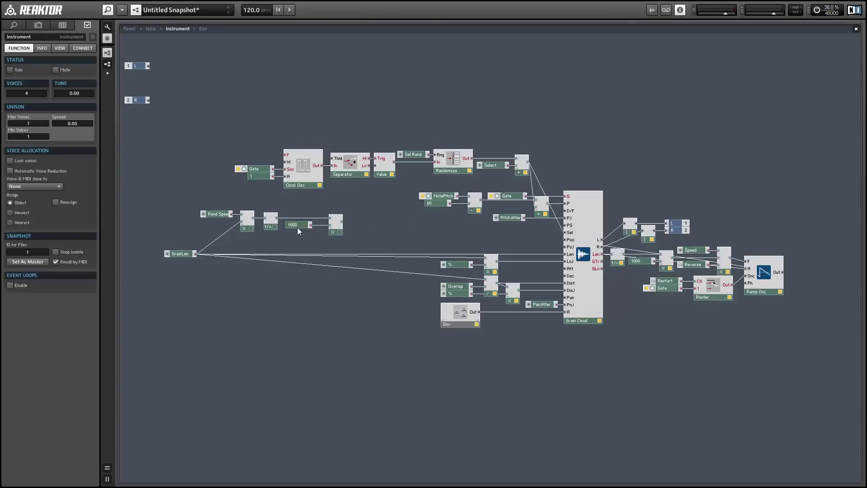
Wire the ×1000 result into the Clock Osc W input and arrange the chain near Rand Speed
{"action": "left_click_drag", "start_coordinate": [298, 227], "coordinate": [224, 231]}
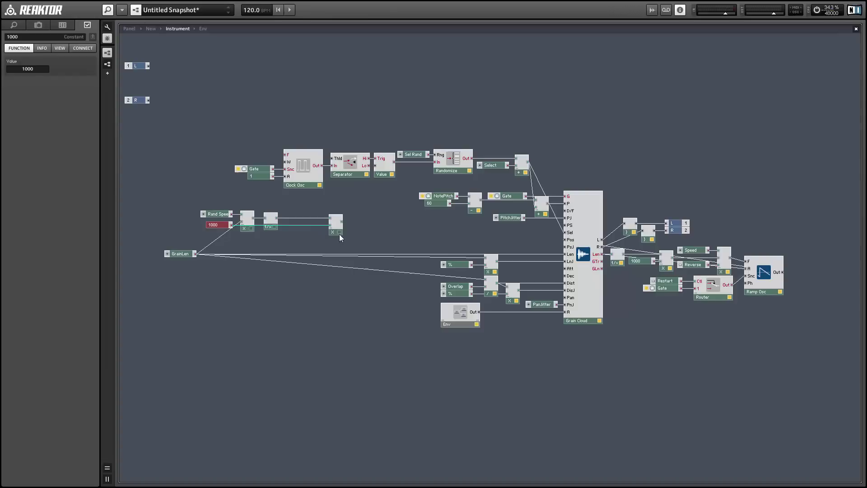
{"action": "left_click_drag", "start_coordinate": [339, 237], "coordinate": [290, 233]}
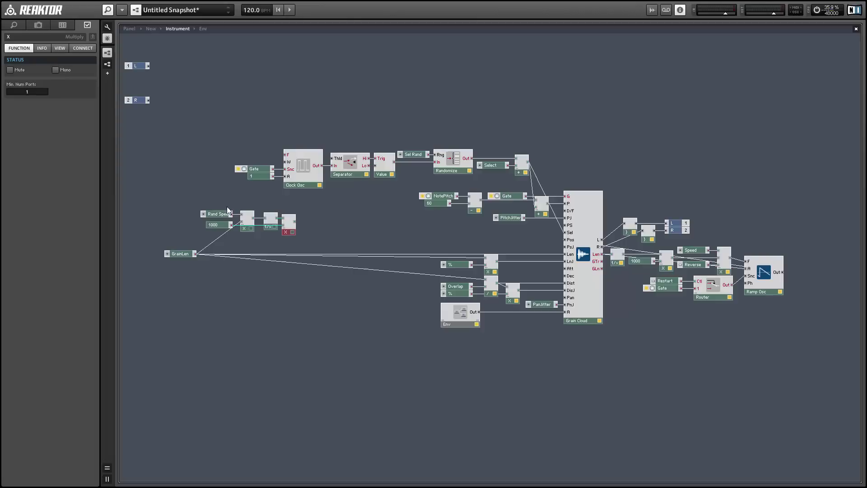
{"action": "left_click_drag", "start_coordinate": [295, 219], "coordinate": [291, 161]}
{"action": "left_click_drag", "start_coordinate": [189, 207], "coordinate": [266, 202]}
On the panel, place PitchJitter and PanJitter under GrainLen/Overlap, with Rand Speed and Sel Rand beneath
{"action": "left_click", "coordinate": [277, 223]}
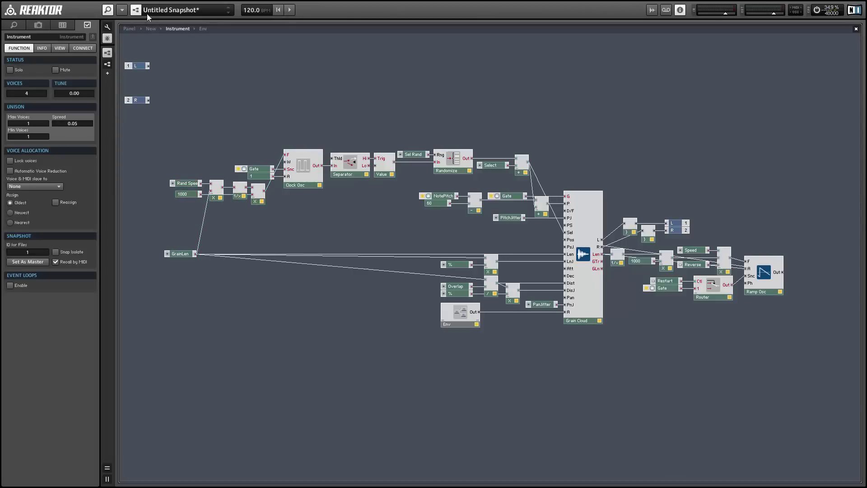
{"action": "left_click", "coordinate": [135, 27]}
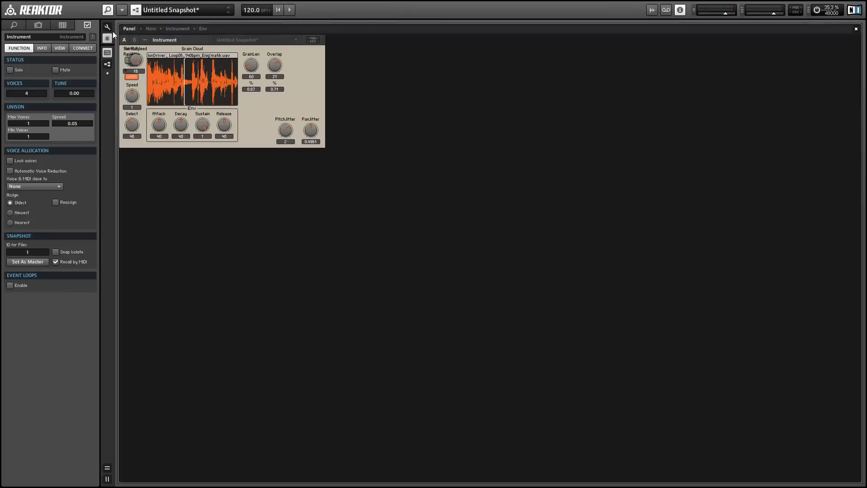
{"action": "left_click_drag", "start_coordinate": [142, 62], "coordinate": [271, 191]}
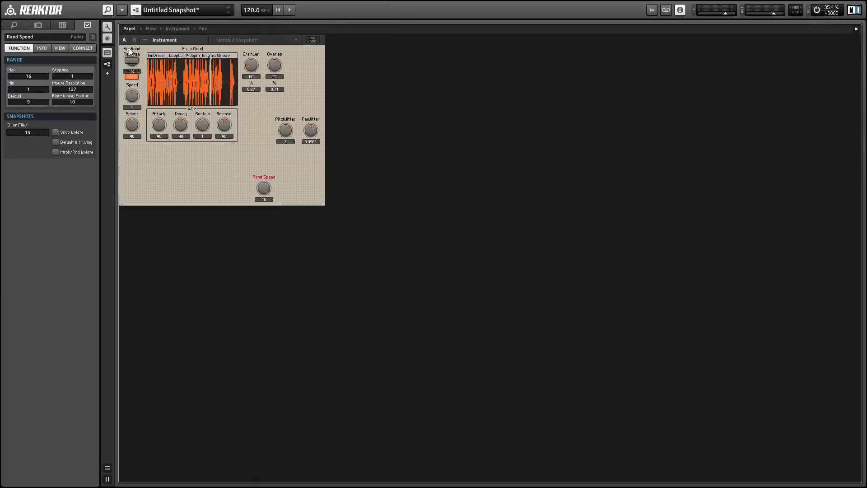
{"action": "left_click_drag", "start_coordinate": [136, 59], "coordinate": [215, 190]}
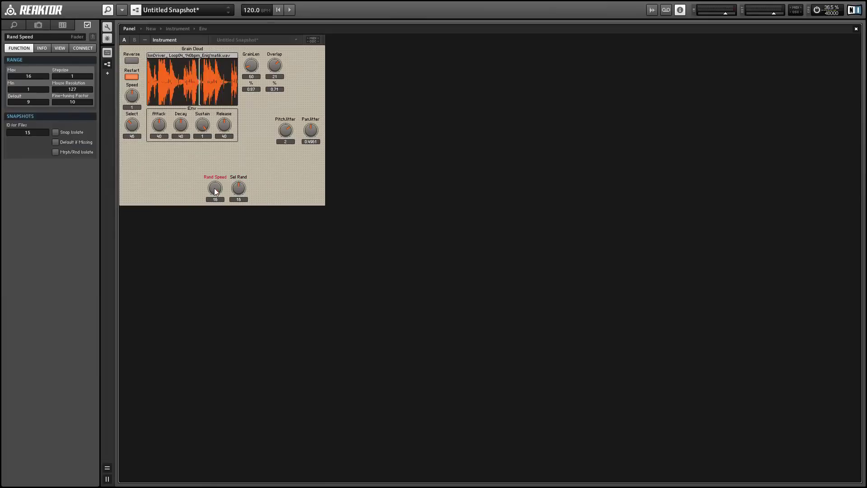
{"action": "left_click_drag", "start_coordinate": [251, 109], "coordinate": [337, 153]}
{"action": "left_click_drag", "start_coordinate": [277, 132], "coordinate": [243, 113]}
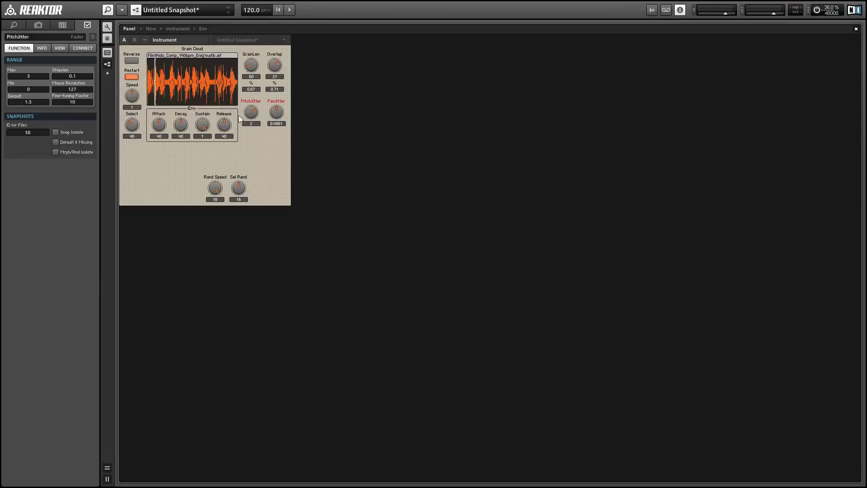
{"action": "left_click", "coordinate": [217, 209]}
{"action": "left_click_drag", "start_coordinate": [273, 229], "coordinate": [161, 167]}
{"action": "left_click_drag", "start_coordinate": [215, 188], "coordinate": [249, 151]}
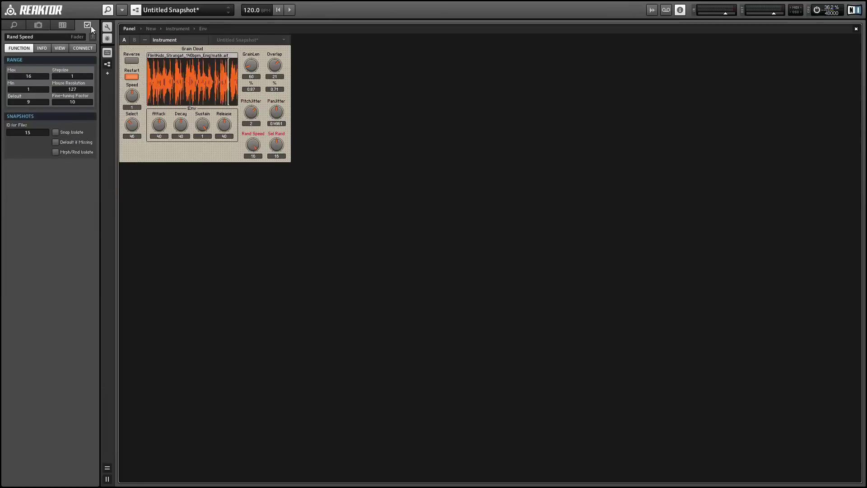
Lock the panel, raise GrainLen from 60 to 140, and return to the structure
{"action": "left_click", "coordinate": [108, 27]}
{"action": "left_click_drag", "start_coordinate": [252, 63], "coordinate": [272, 70]}
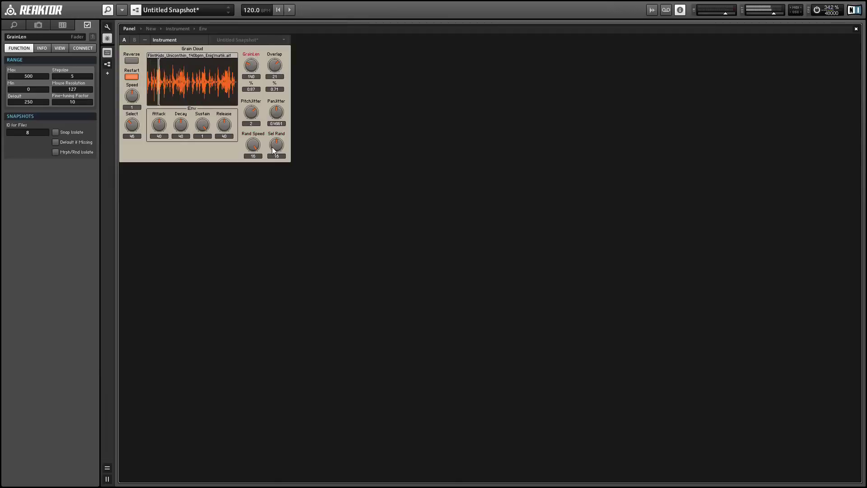
{"action": "double_click", "coordinate": [235, 151]}
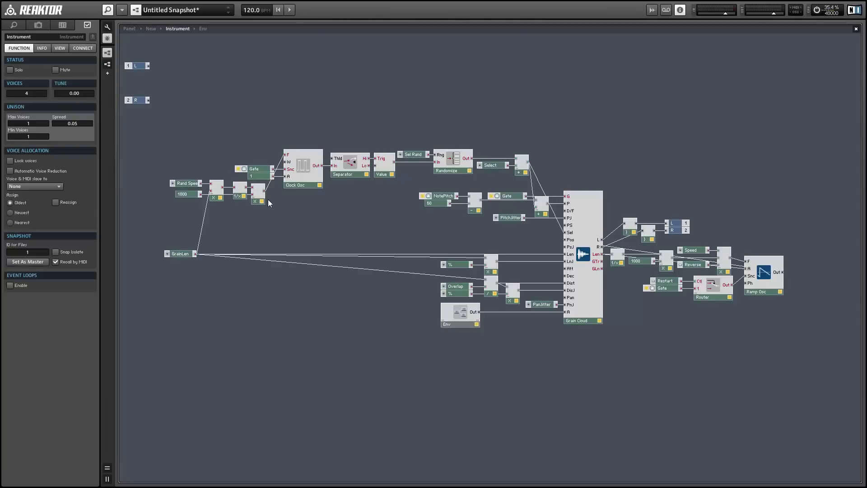
Reduce the instrument's Voices from 4 to 1 and return to the panel
{"action": "mouse_move", "coordinate": [271, 184]}
{"action": "left_click_drag", "start_coordinate": [32, 91], "coordinate": [35, 110]}
{"action": "left_click", "coordinate": [129, 28]}
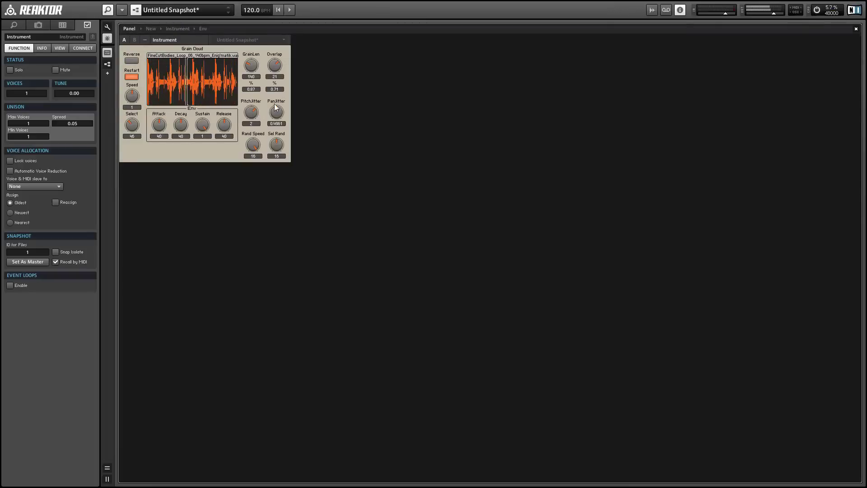
Dial in Rand Speed 3, Sel Rand 12, Select 92, GrainLen 165, PitchJitter 3 and PanJitter about 0.92
{"action": "left_click", "coordinate": [252, 144]}
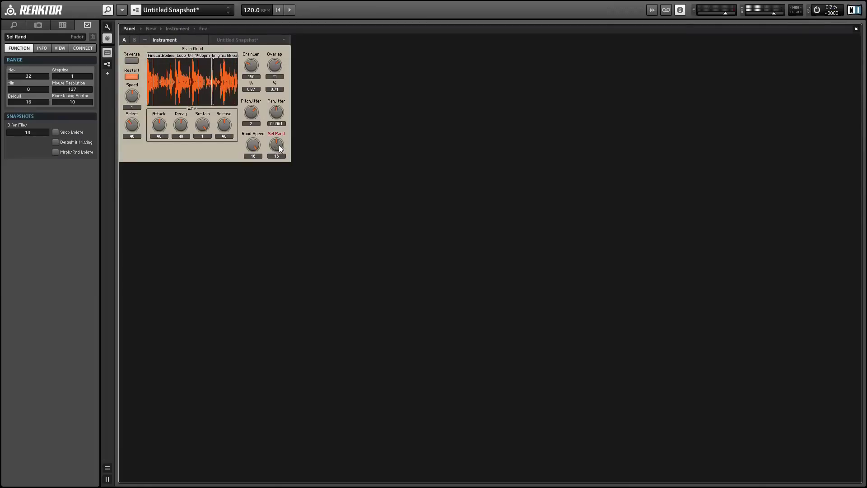
{"action": "left_click_drag", "start_coordinate": [252, 143], "coordinate": [252, 193]}
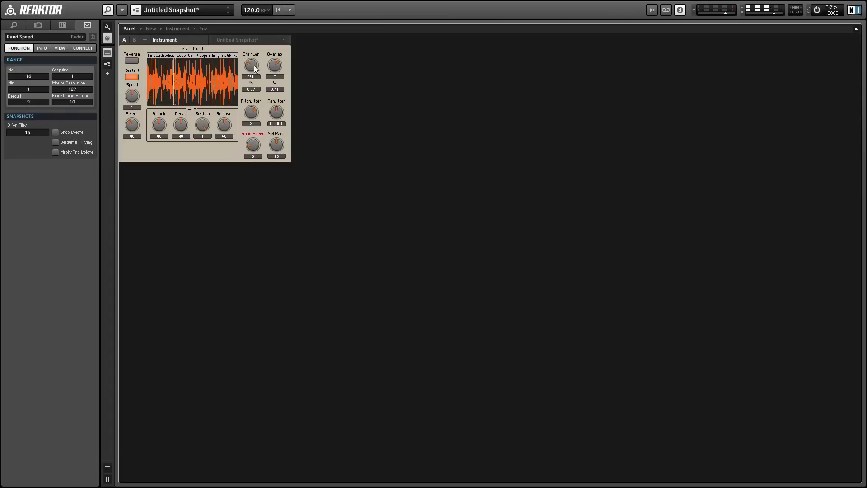
{"action": "left_click_drag", "start_coordinate": [251, 66], "coordinate": [255, 75]}
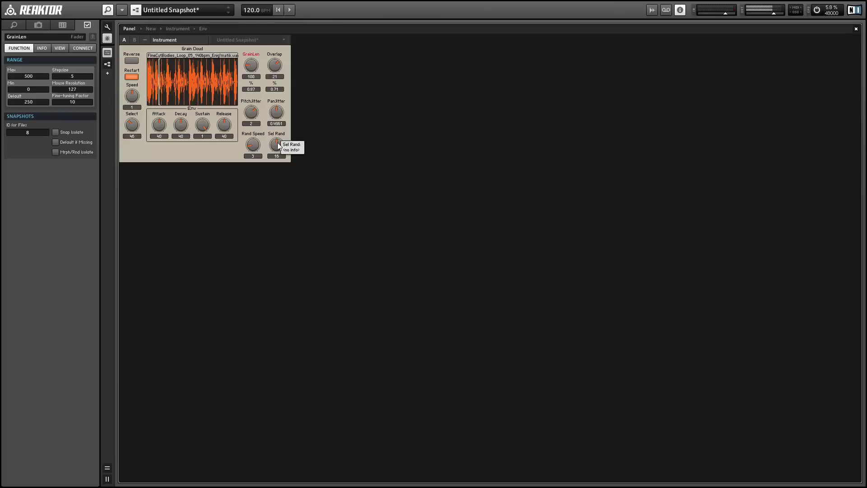
{"action": "left_click_drag", "start_coordinate": [280, 144], "coordinate": [279, 154]}
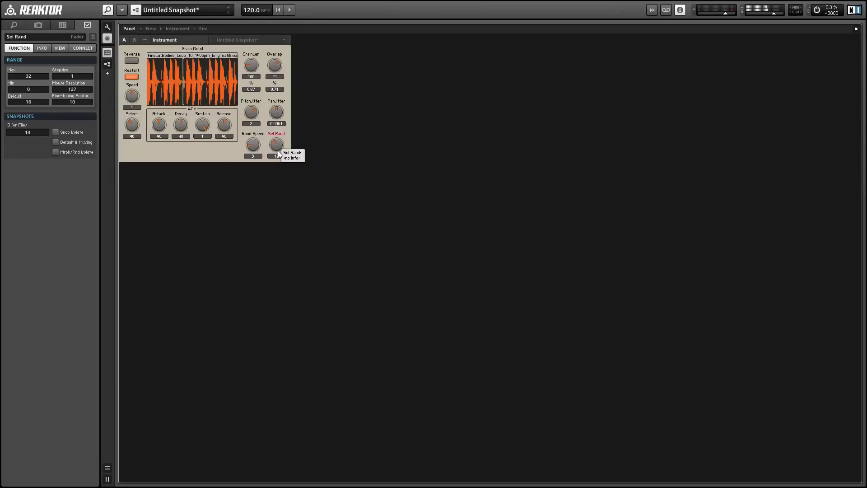
{"action": "left_click_drag", "start_coordinate": [131, 125], "coordinate": [116, 90]}
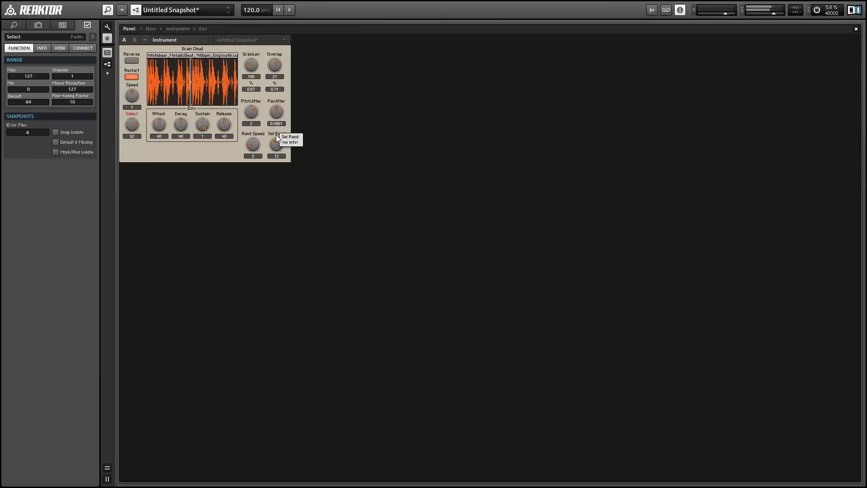
{"action": "left_click_drag", "start_coordinate": [246, 81], "coordinate": [279, 78]}
{"action": "left_click_drag", "start_coordinate": [259, 118], "coordinate": [277, 108]}
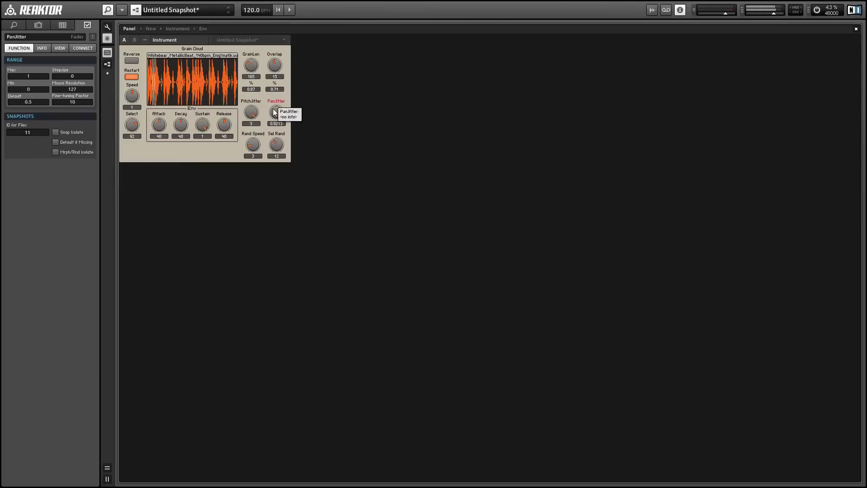